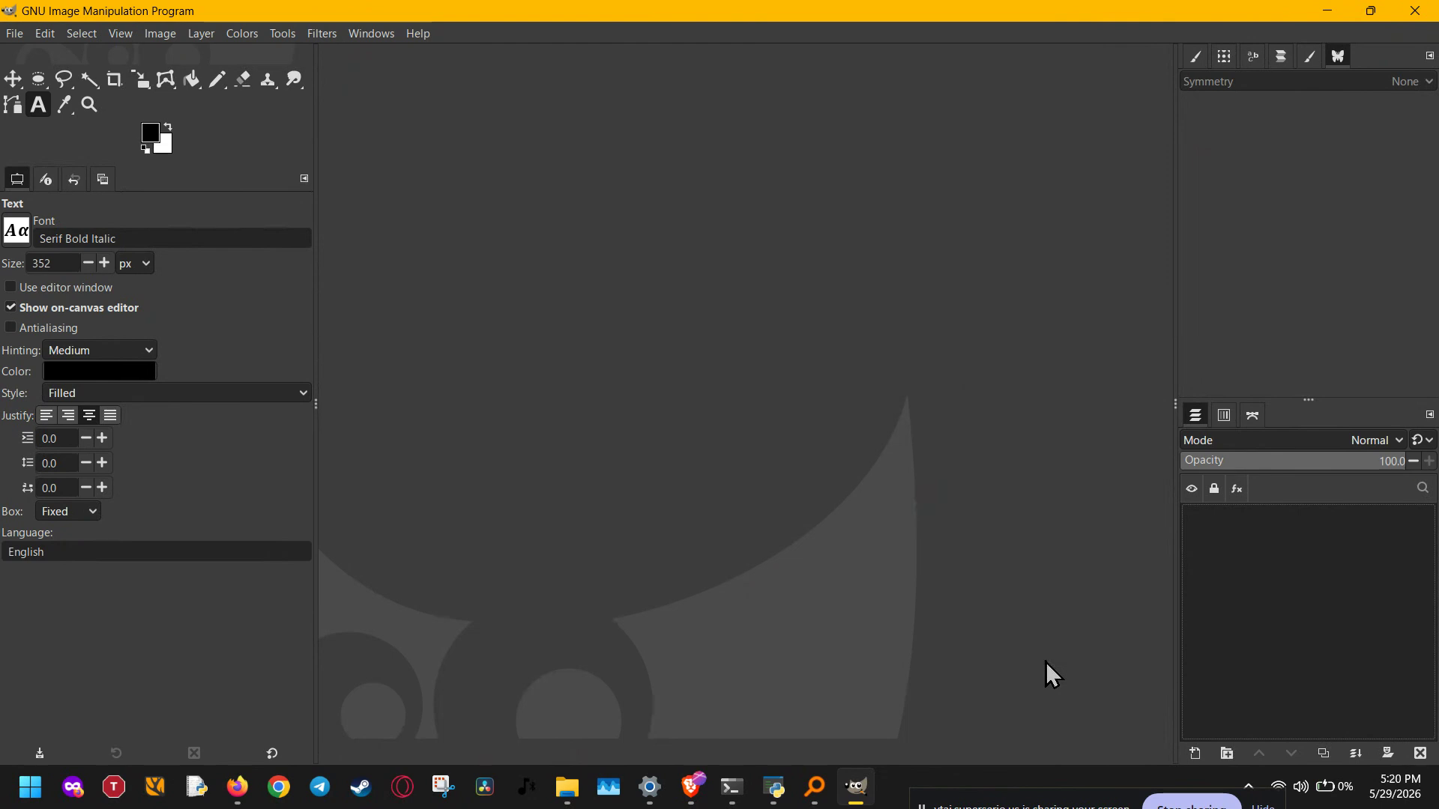
Step: Start a new image with Ctrl+N, showing the default 2000 × 2000 px size
{"action": "key", "text": "ctrl+n"}
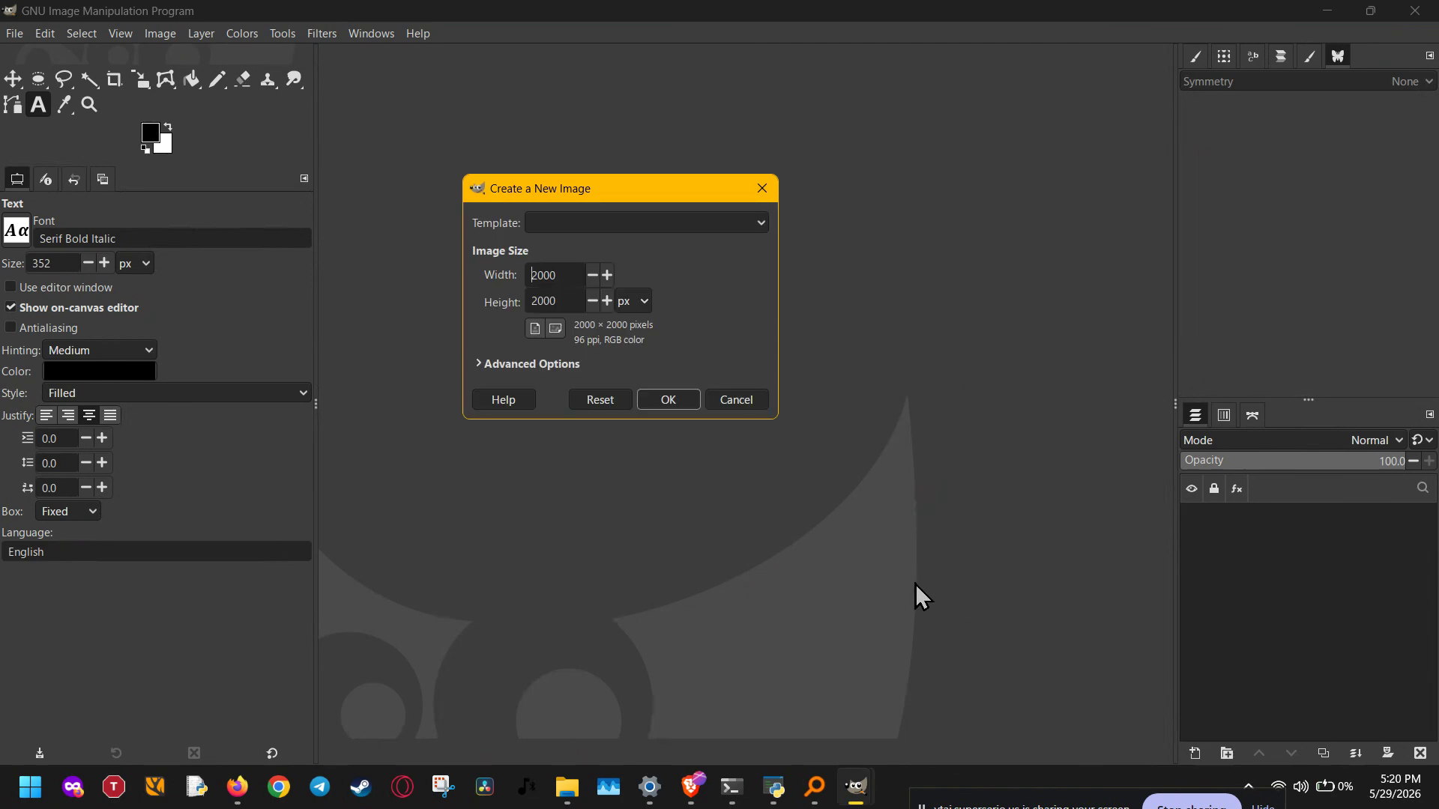
Step: Create a white 2000 × 2000 px image with resolution in pixels/in, about 264 ppi
{"action": "left_click", "coordinate": [534, 367]}
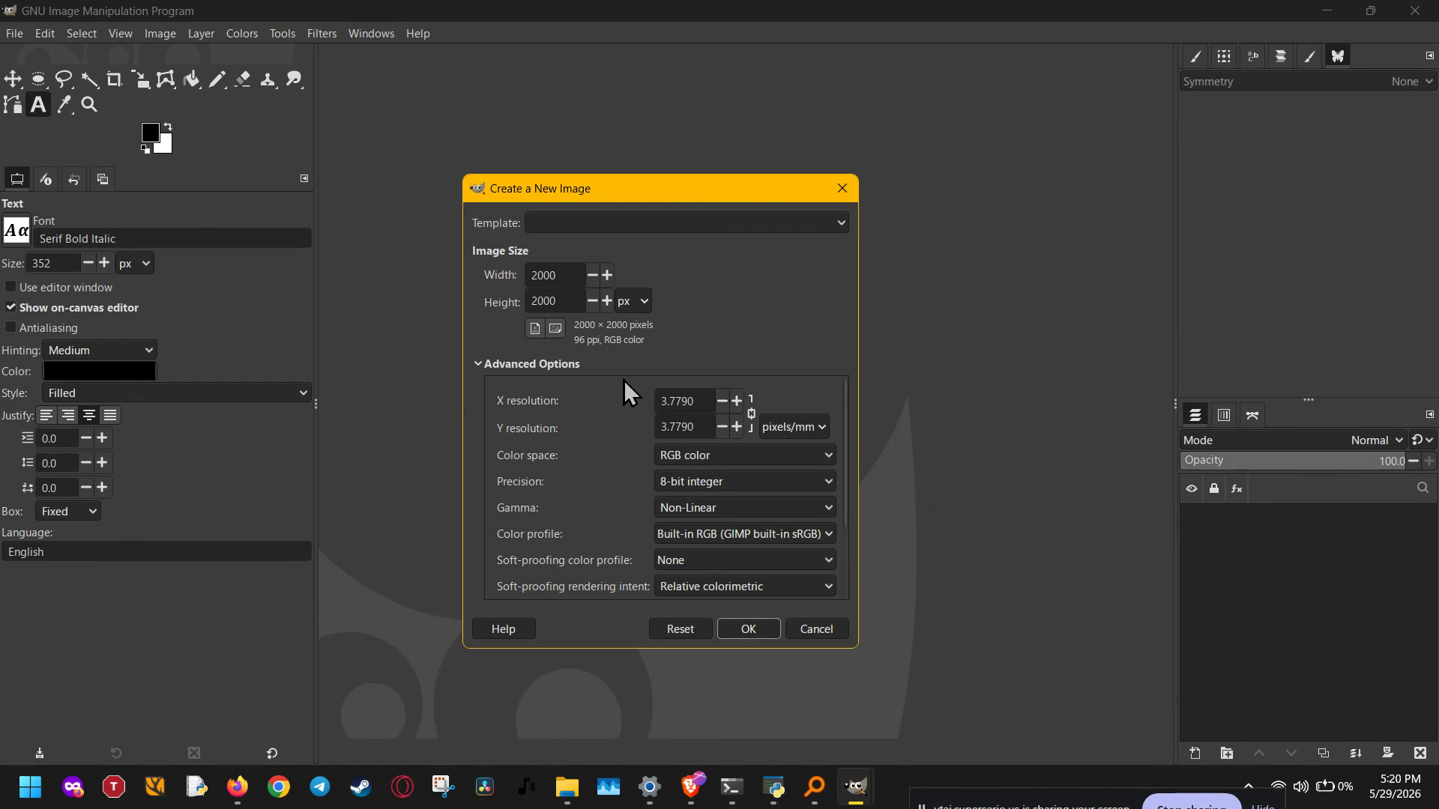
{"action": "left_click", "coordinate": [797, 429]}
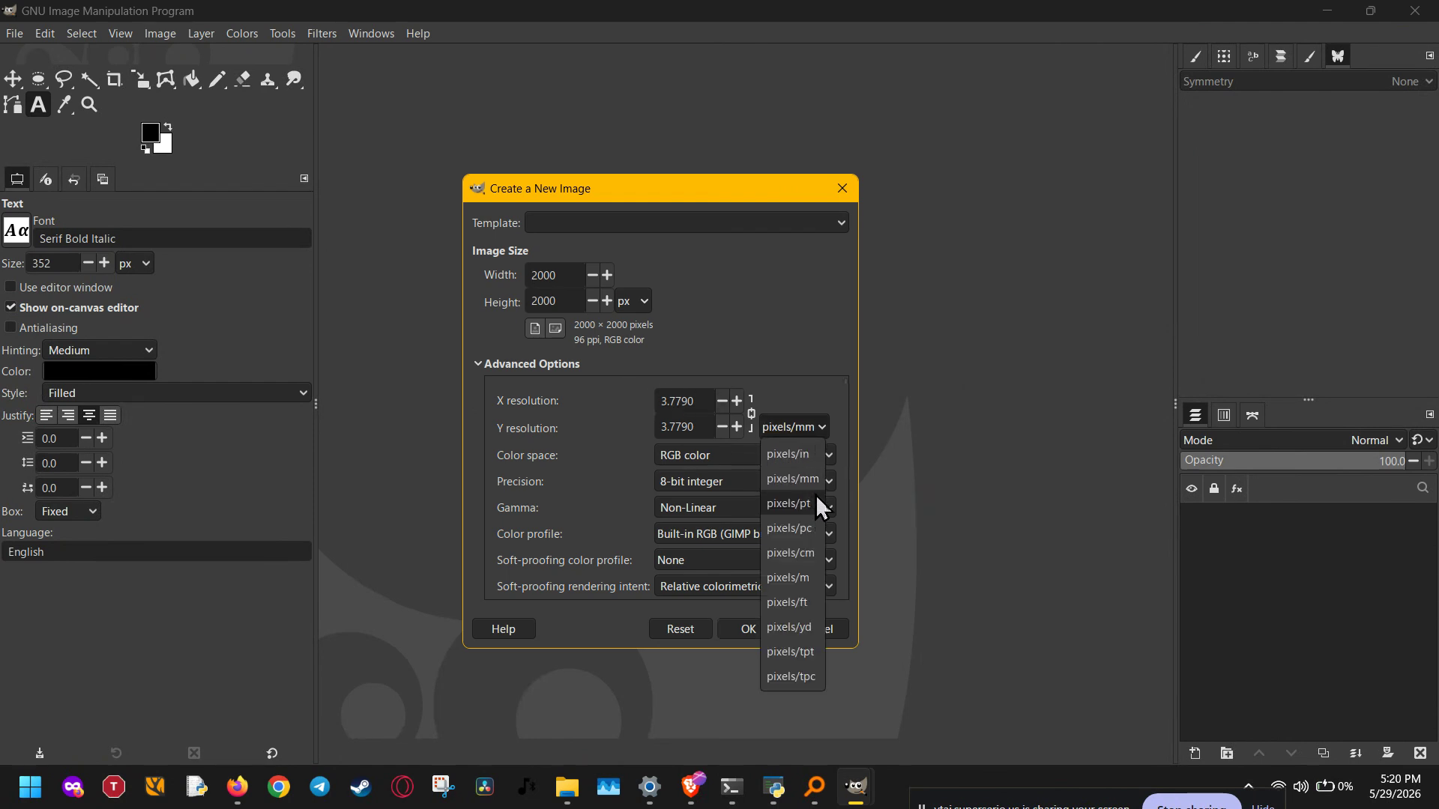
{"action": "left_click", "coordinate": [816, 457]}
{"action": "scroll", "coordinate": [699, 407], "scroll_direction": "up", "scroll_amount": 10}
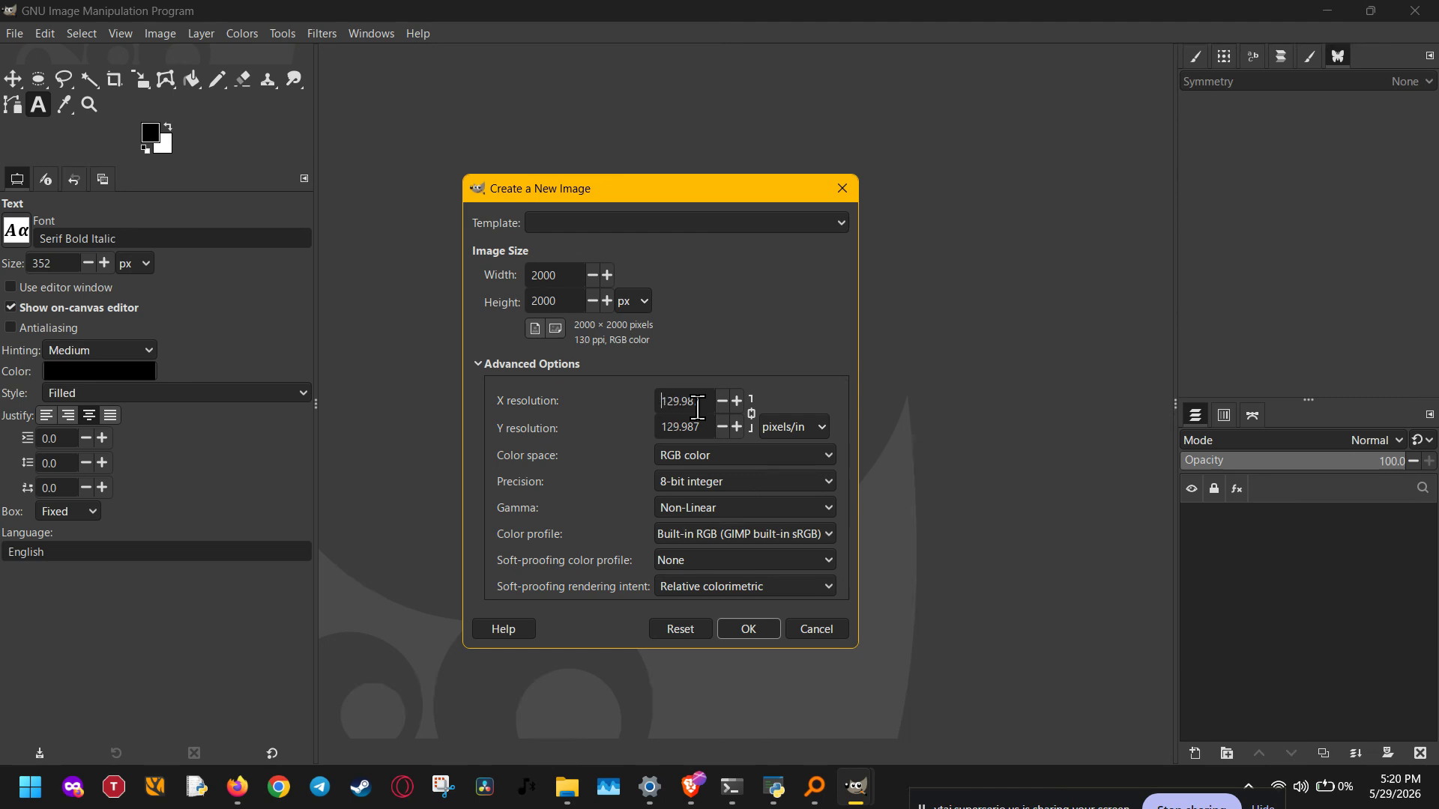
{"action": "scroll", "coordinate": [699, 407], "scroll_direction": "up", "scroll_amount": 8}
{"action": "scroll", "coordinate": [698, 407], "scroll_direction": "down", "scroll_amount": 17}
{"action": "scroll", "coordinate": [698, 407], "scroll_direction": "up", "scroll_amount": 20}
{"action": "left_click", "coordinate": [761, 627]}
{"action": "left_click", "coordinate": [159, 33]}
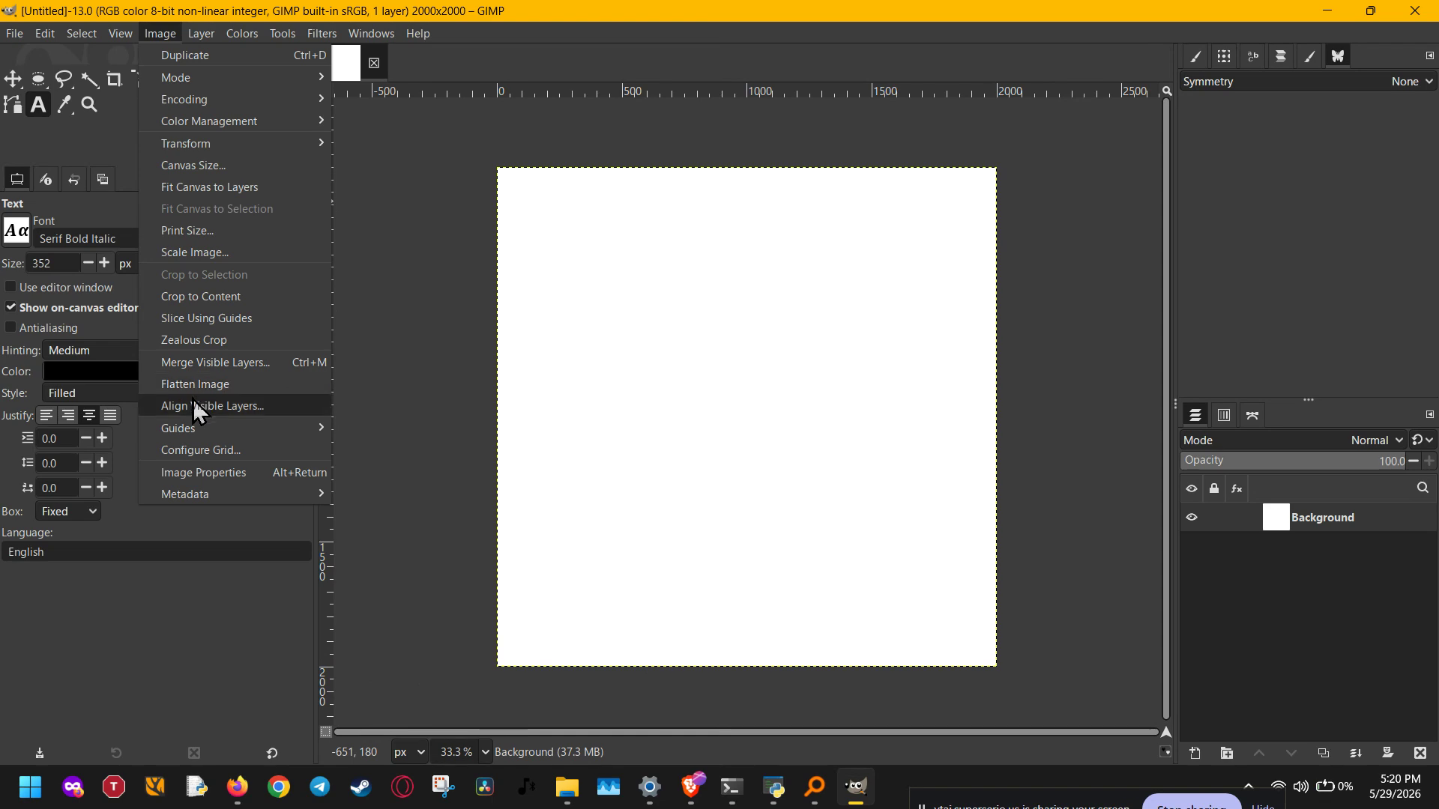
Step: Add a horizontal guide at 50% and a vertical guide at 50% using New Guide (by Percent)
{"action": "mouse_move", "coordinate": [194, 434]}
{"action": "left_click", "coordinate": [444, 429]}
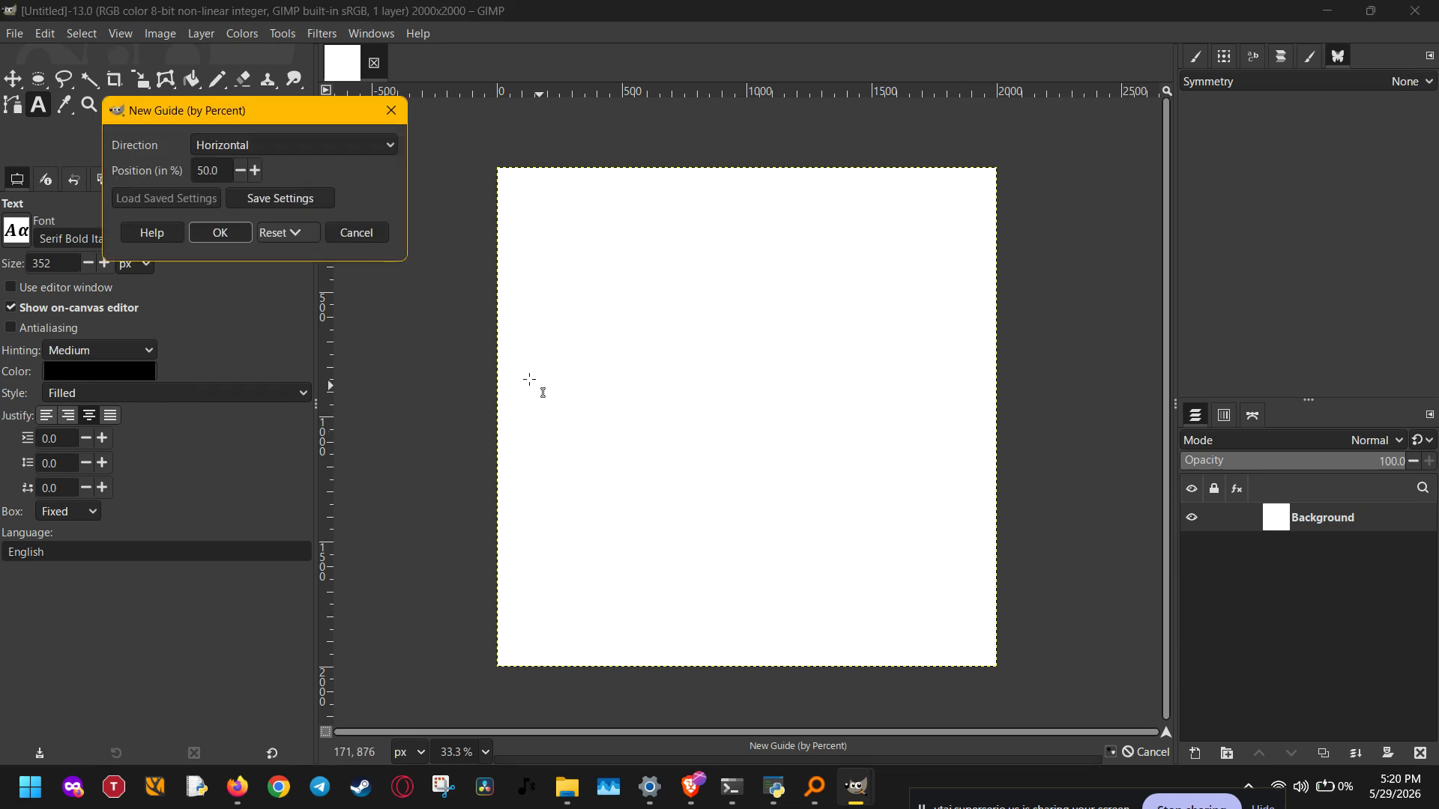
{"action": "left_click", "coordinate": [241, 232]}
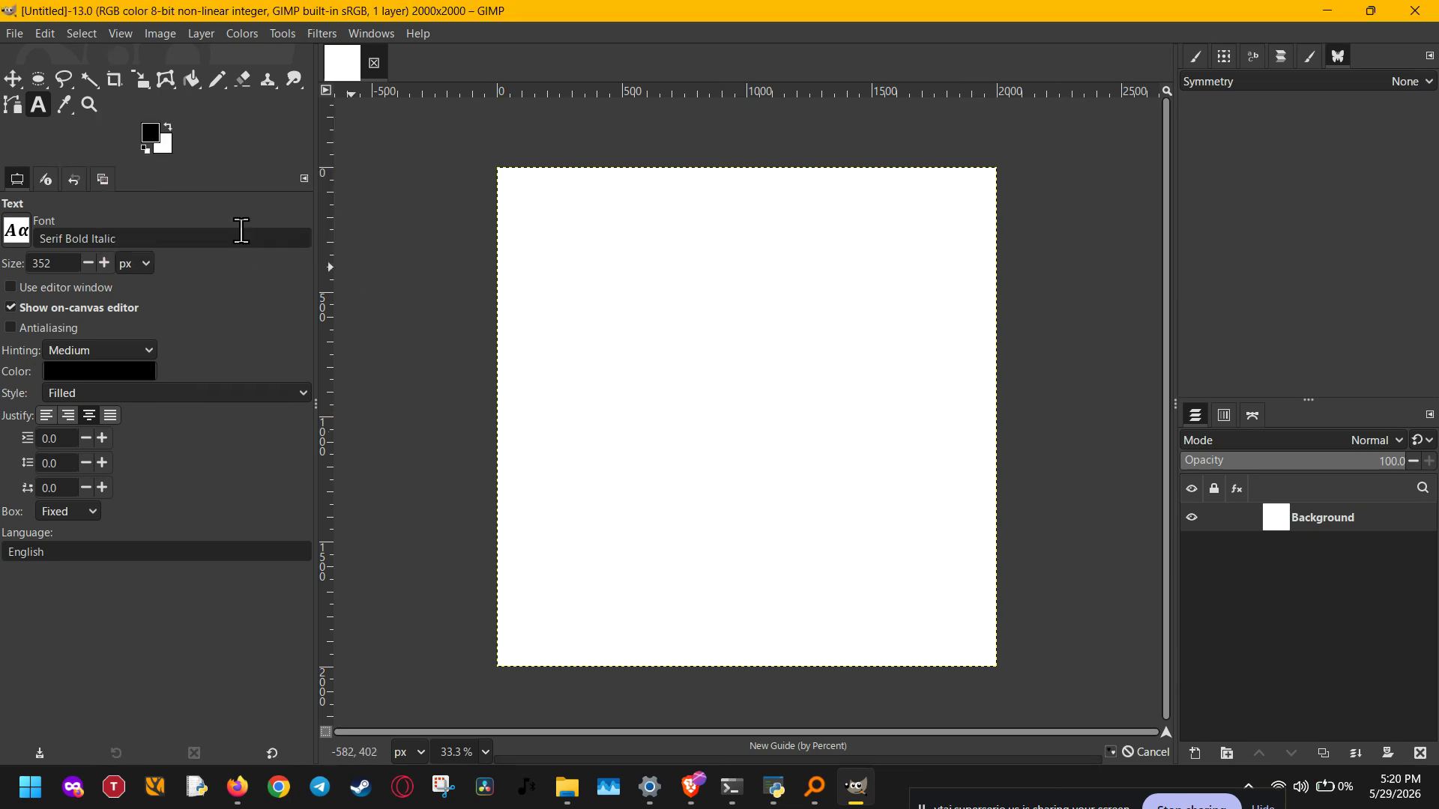
{"action": "left_click", "coordinate": [167, 34]}
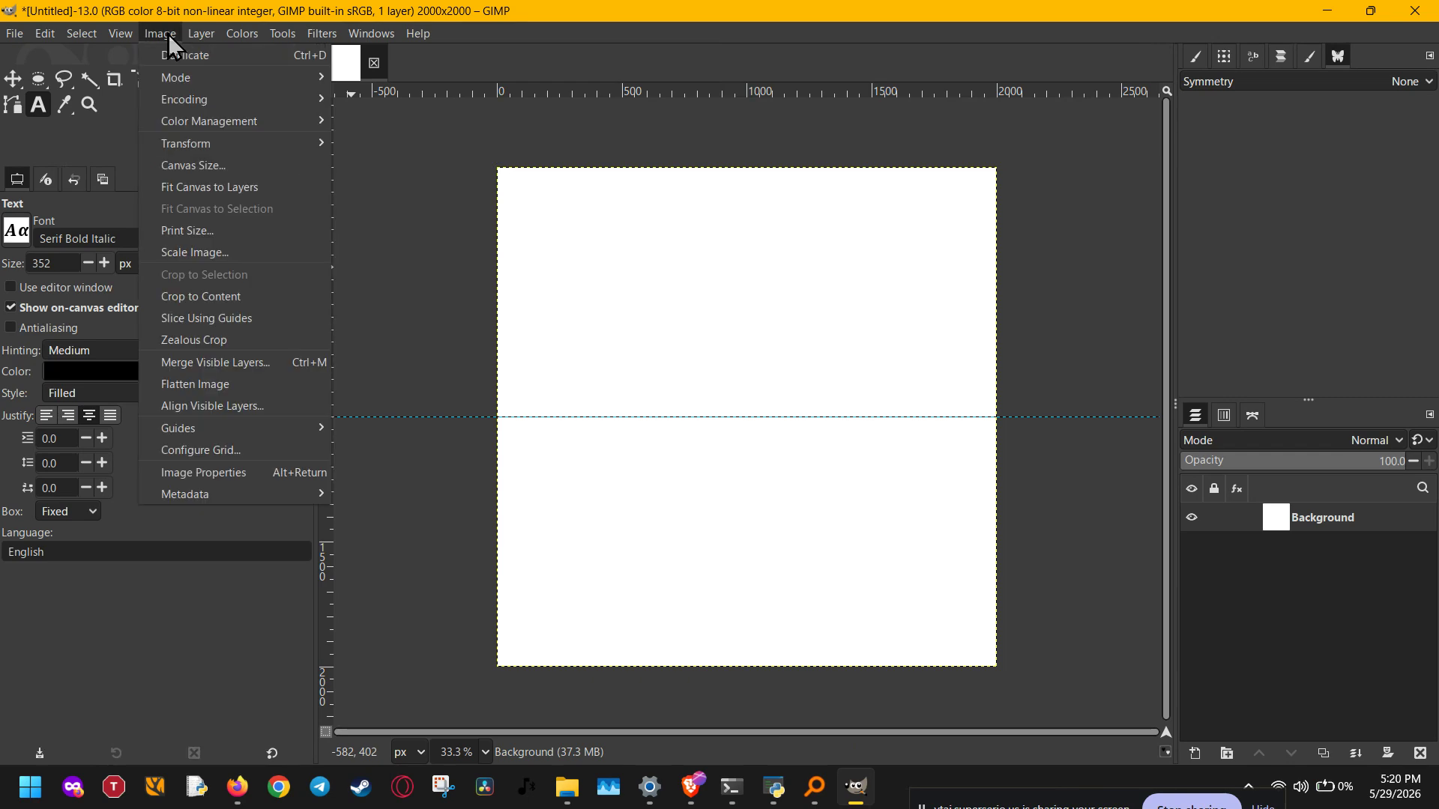
{"action": "mouse_move", "coordinate": [237, 435]}
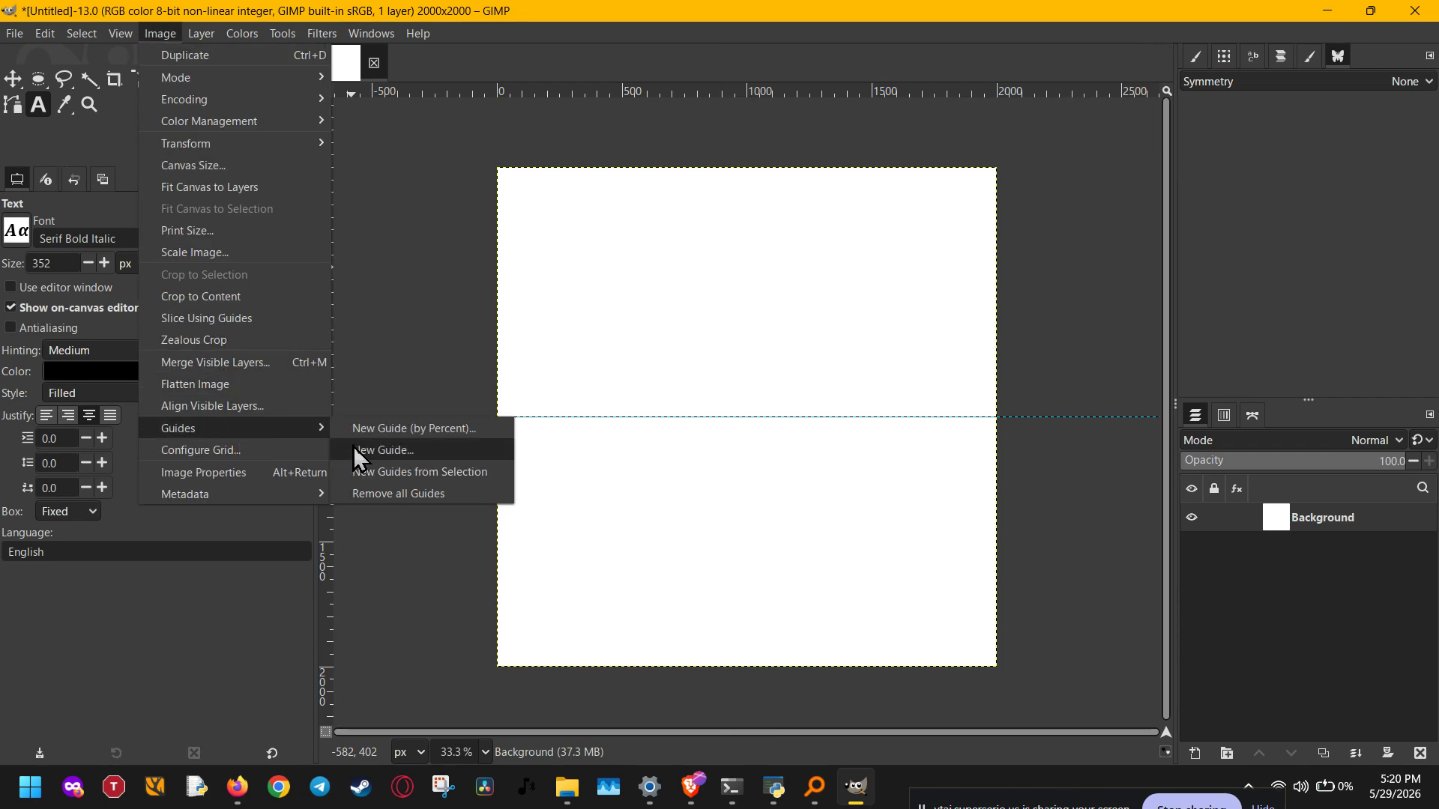
{"action": "left_click", "coordinate": [389, 427]}
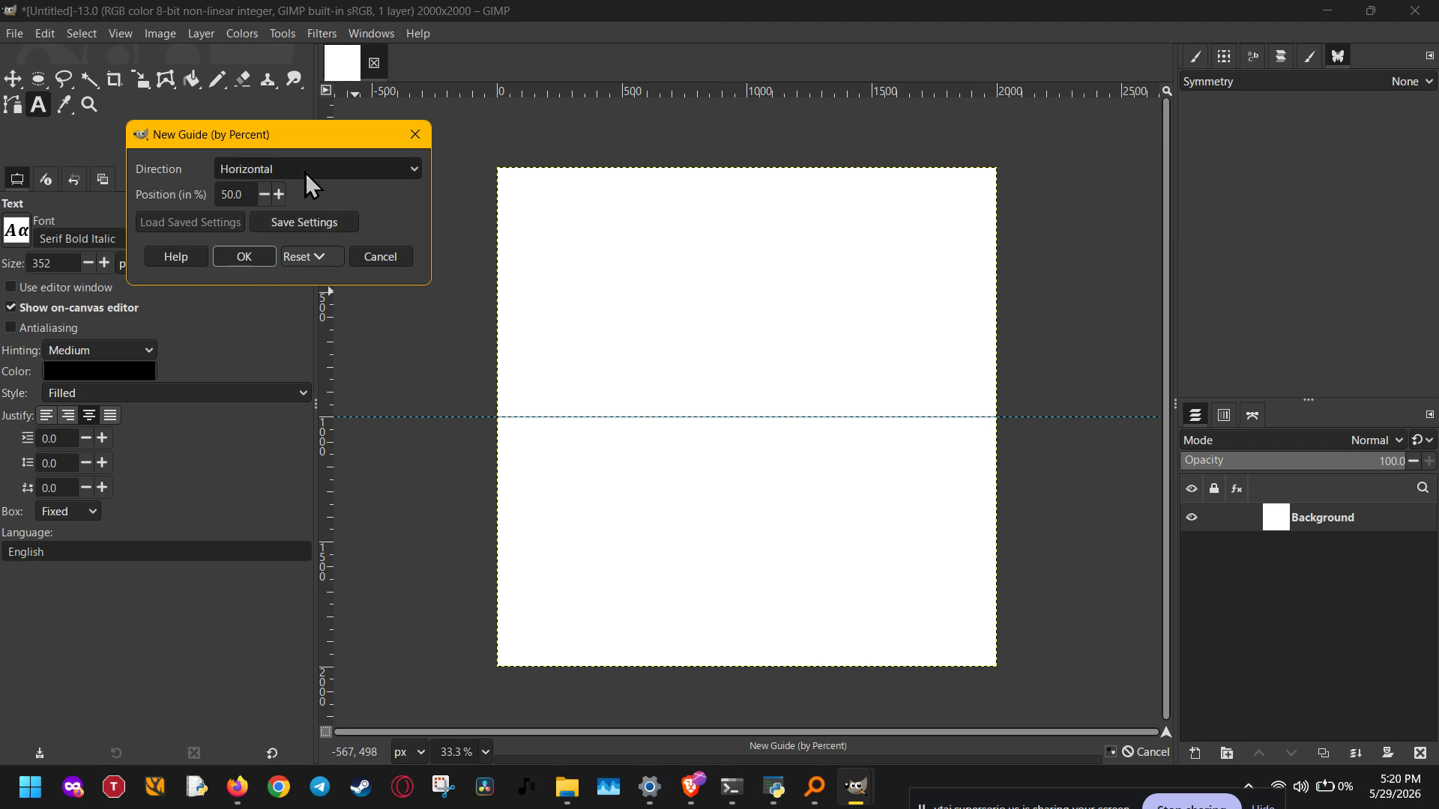
{"action": "scroll", "coordinate": [304, 172], "scroll_direction": "down", "scroll_amount": 1}
{"action": "left_click", "coordinate": [249, 261]}
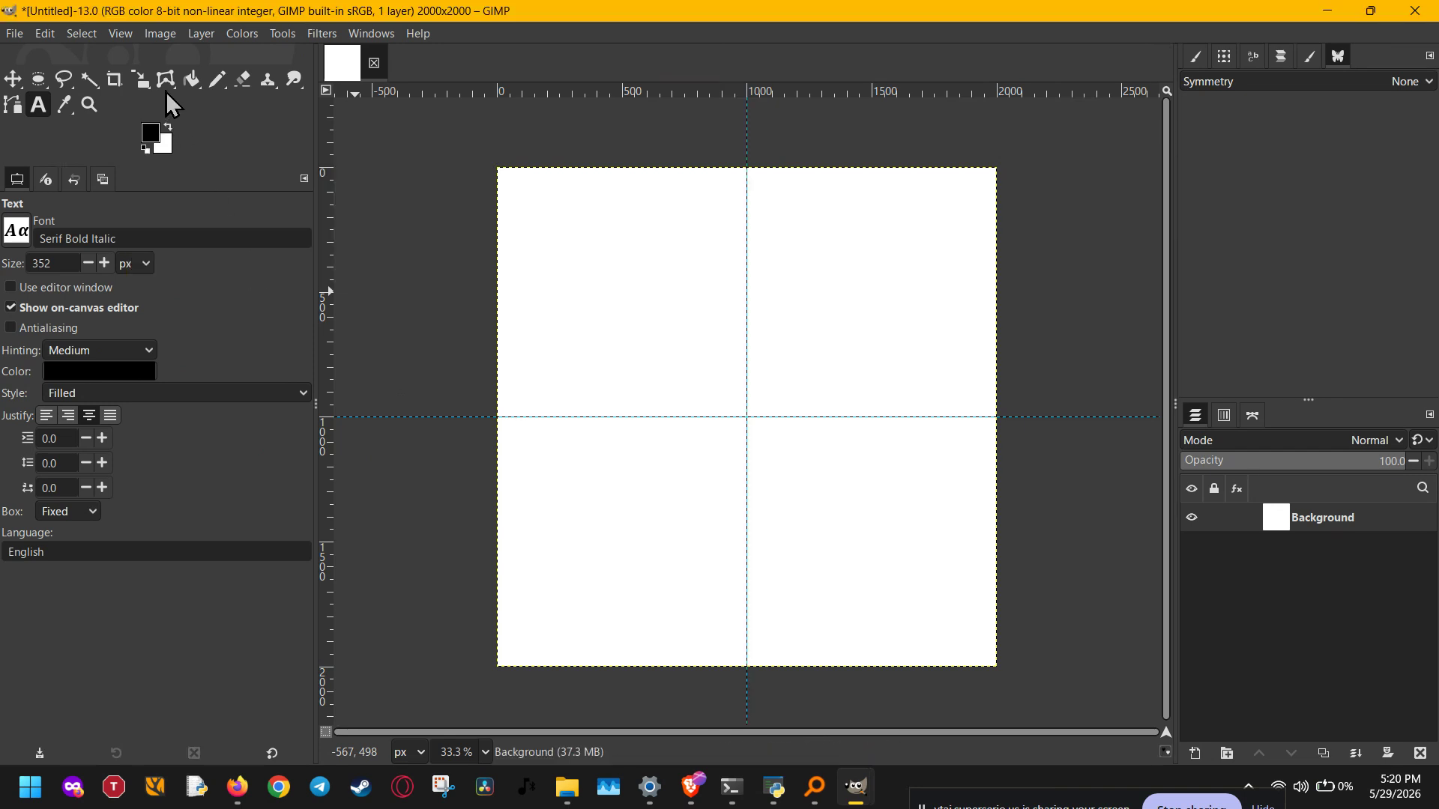
{"action": "left_click", "coordinate": [125, 33]}
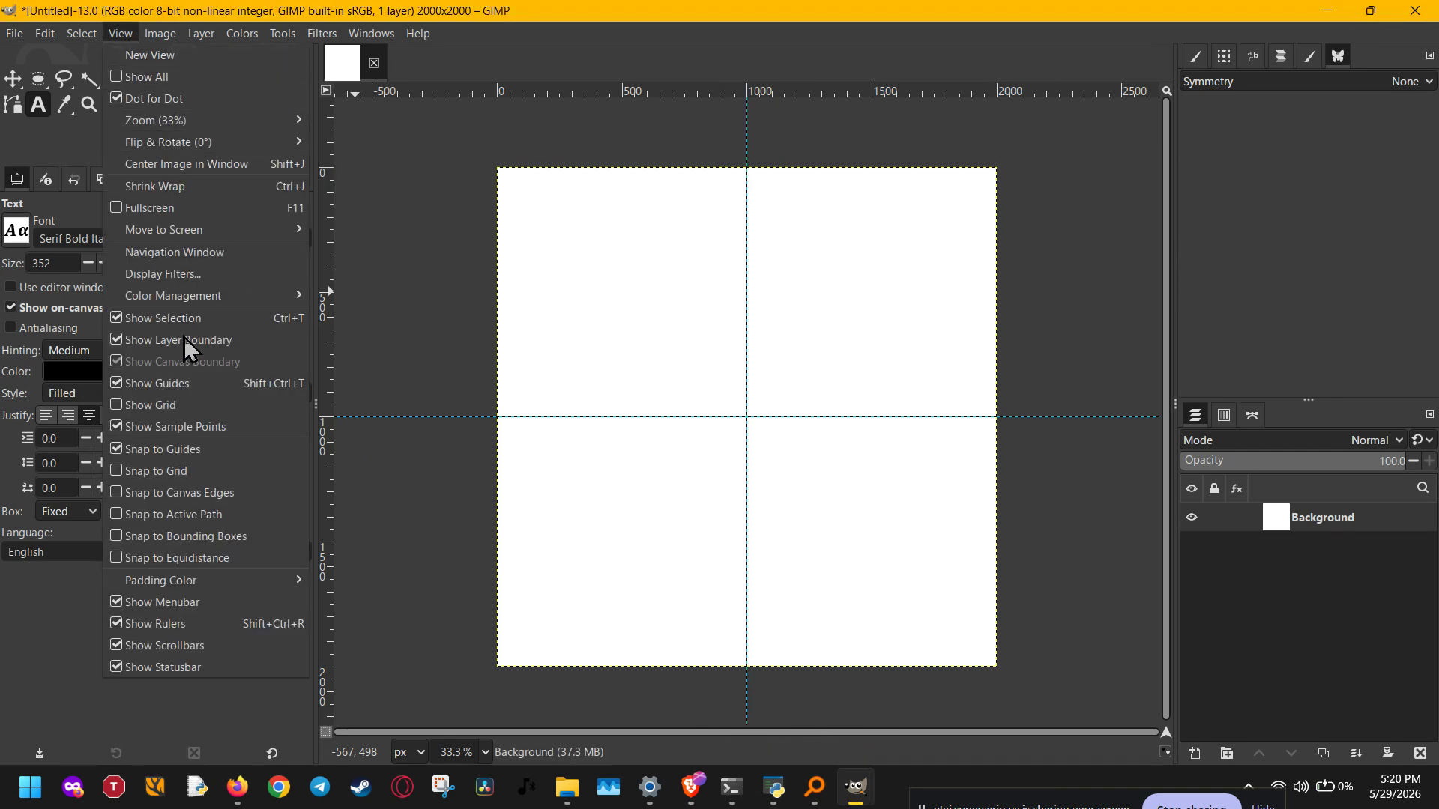
Step: Turn on View > Show Grid so a grid overlays the whole canvas
{"action": "left_click", "coordinate": [177, 405]}
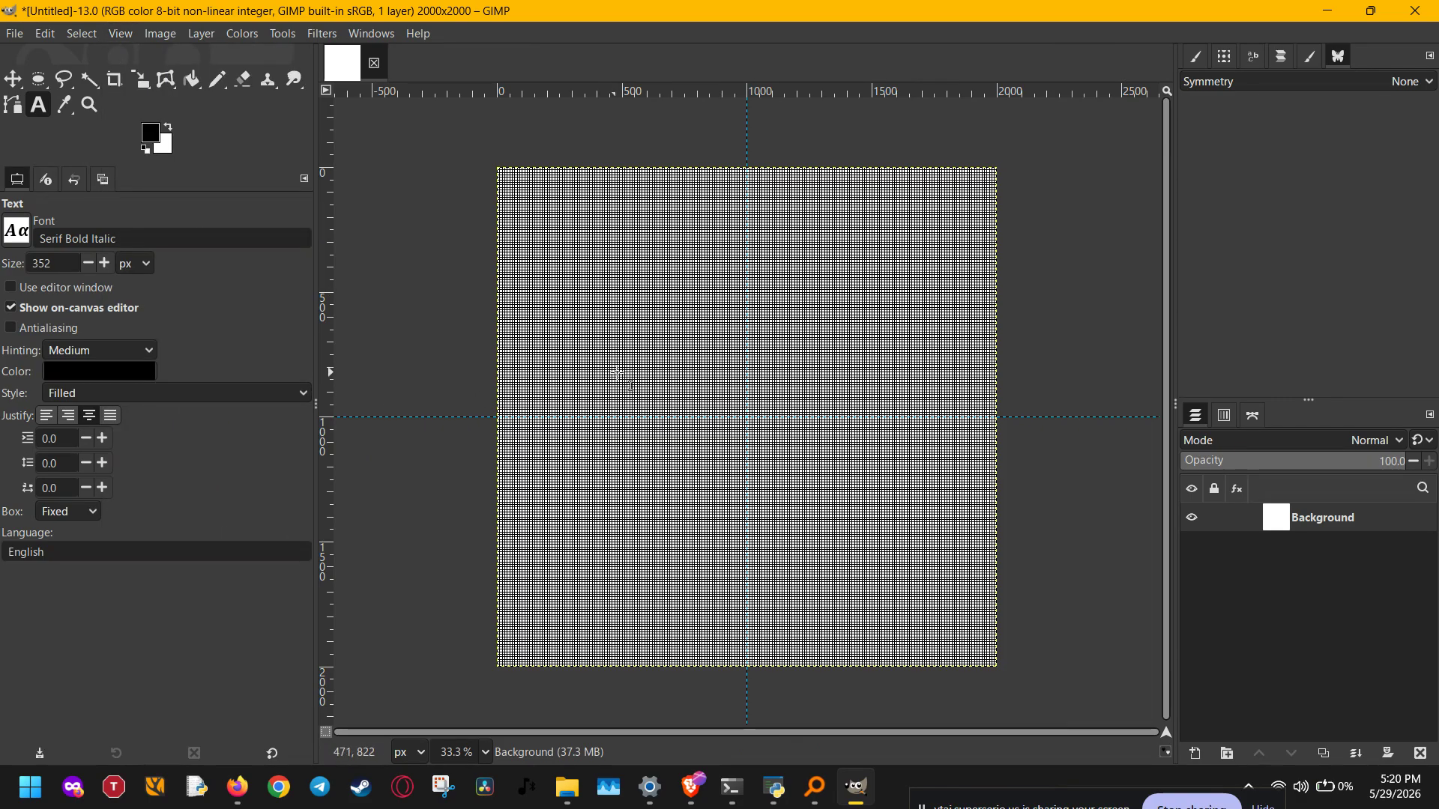
{"action": "scroll", "coordinate": [663, 404], "scroll_direction": "up", "scroll_amount": 4}
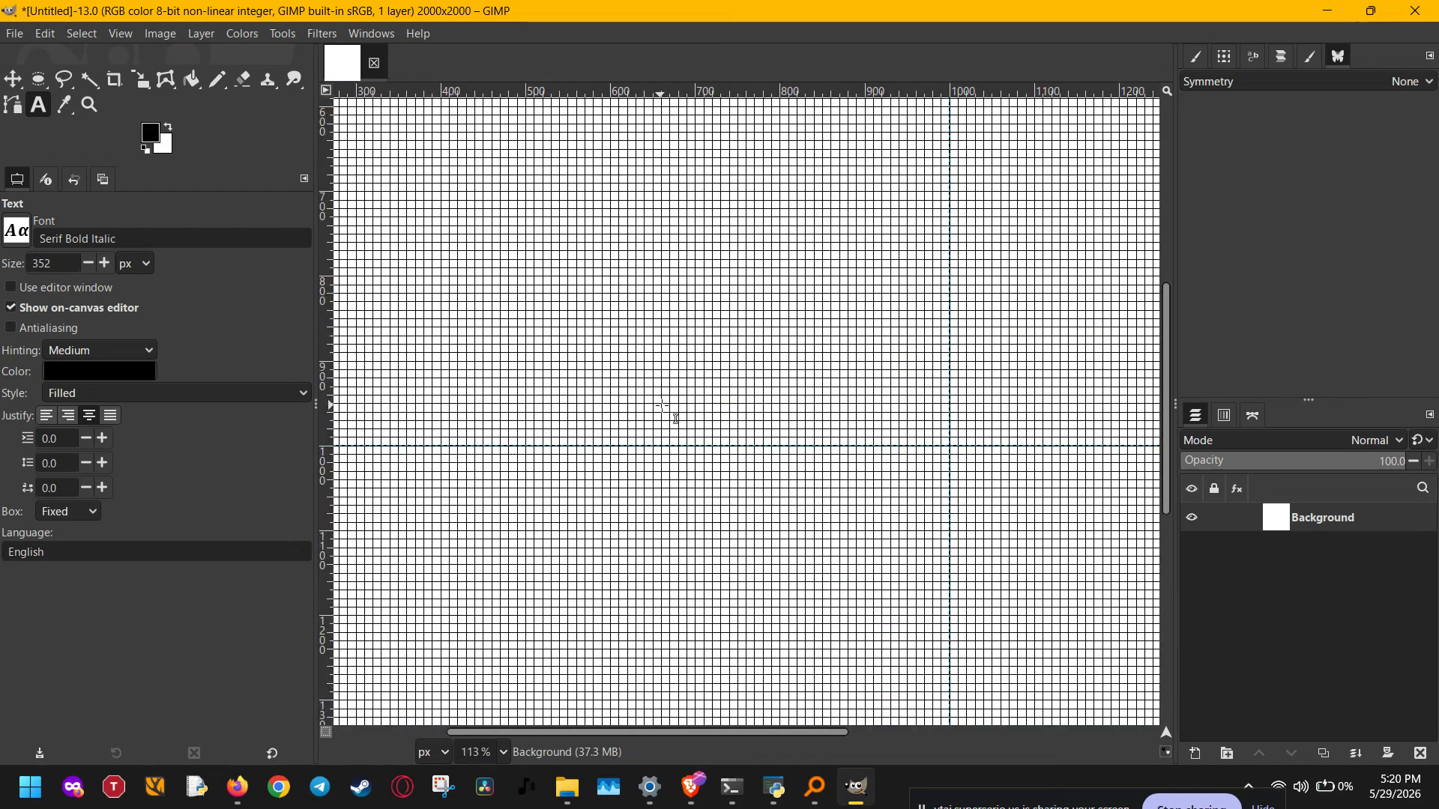
{"action": "scroll", "coordinate": [663, 406], "scroll_direction": "down", "scroll_amount": 5}
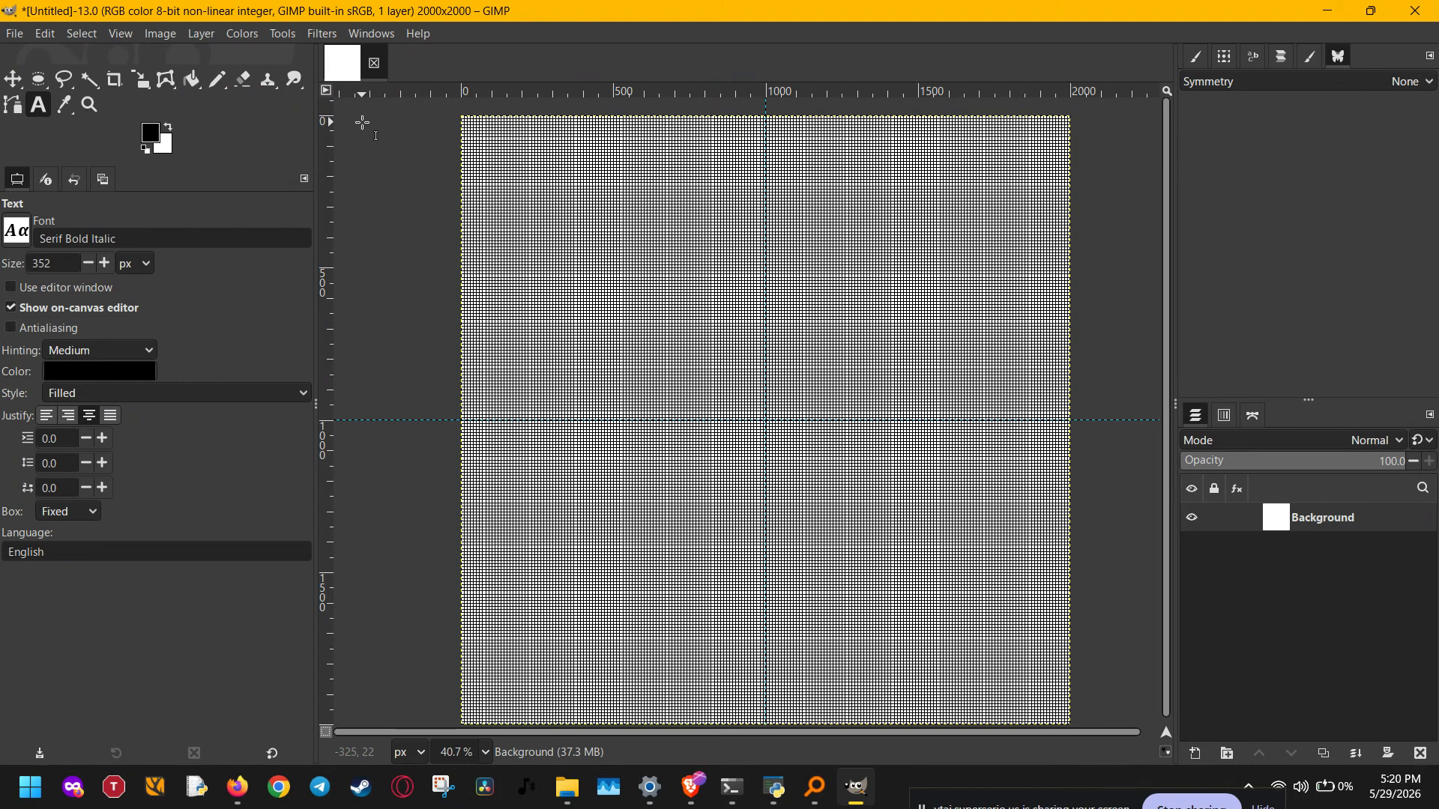
{"action": "left_click", "coordinate": [283, 35]}
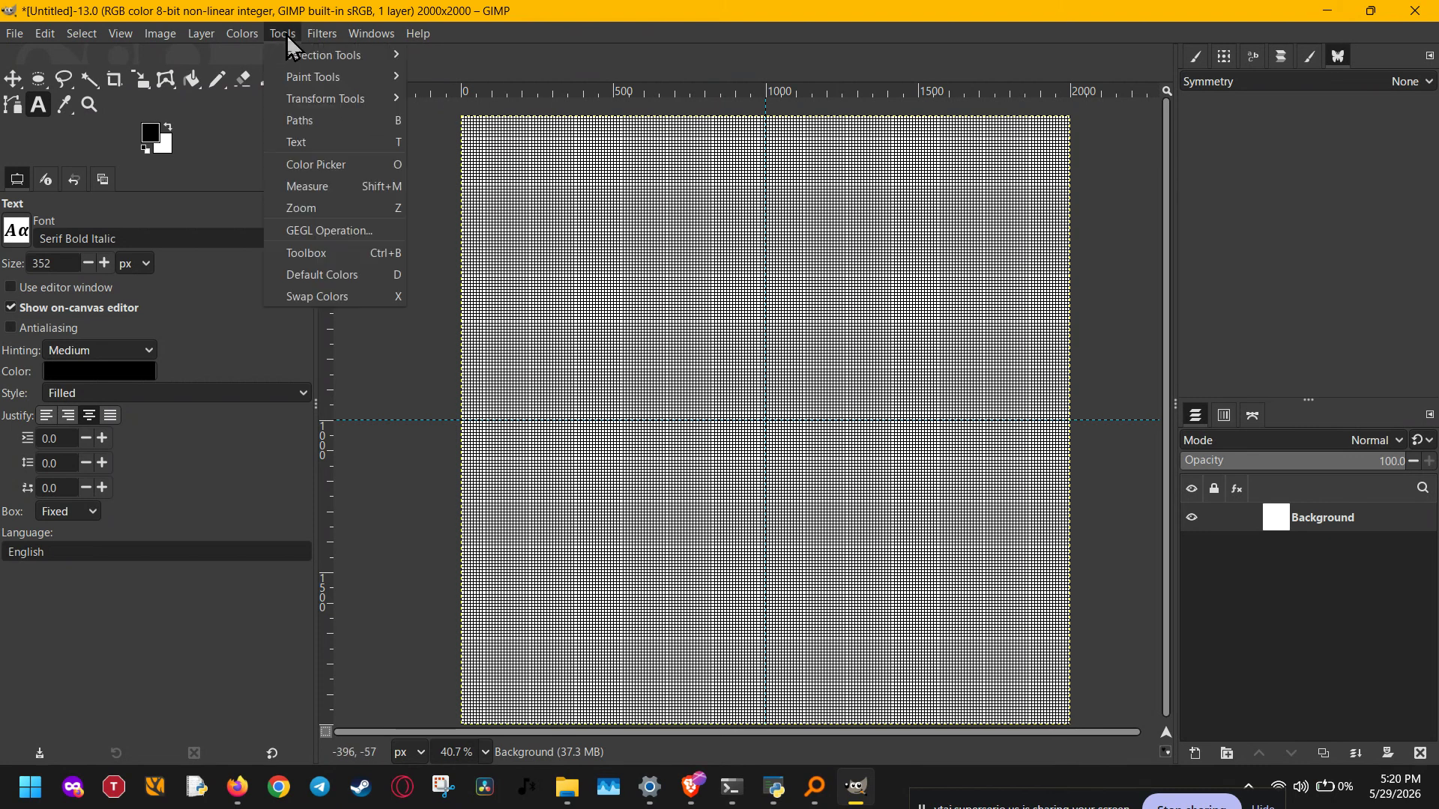
Step: Flip the blank white background horizontally with the Flip tool, then switch to Paths
{"action": "mouse_move", "coordinate": [325, 92]}
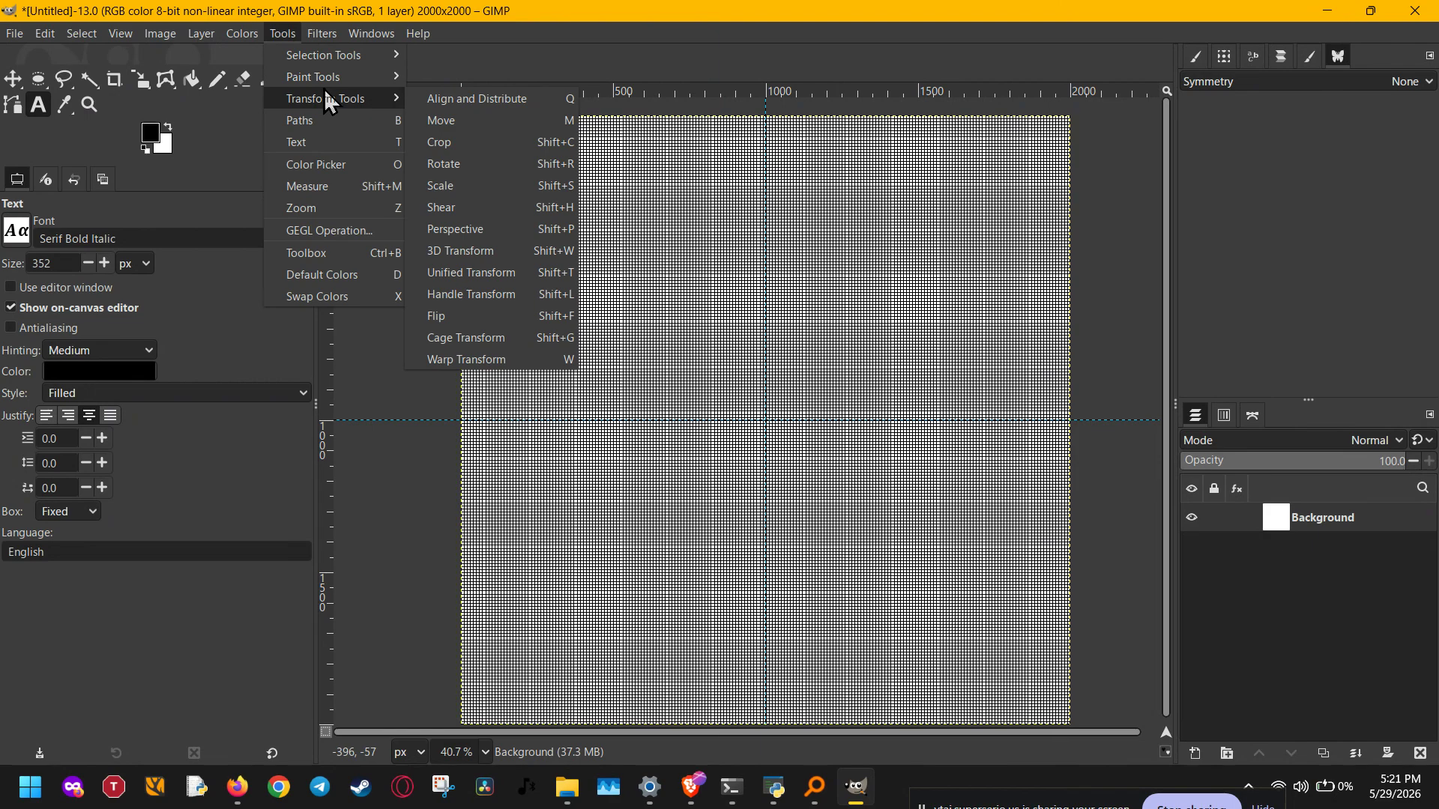
{"action": "mouse_move", "coordinate": [328, 60]}
{"action": "left_click", "coordinate": [529, 317]}
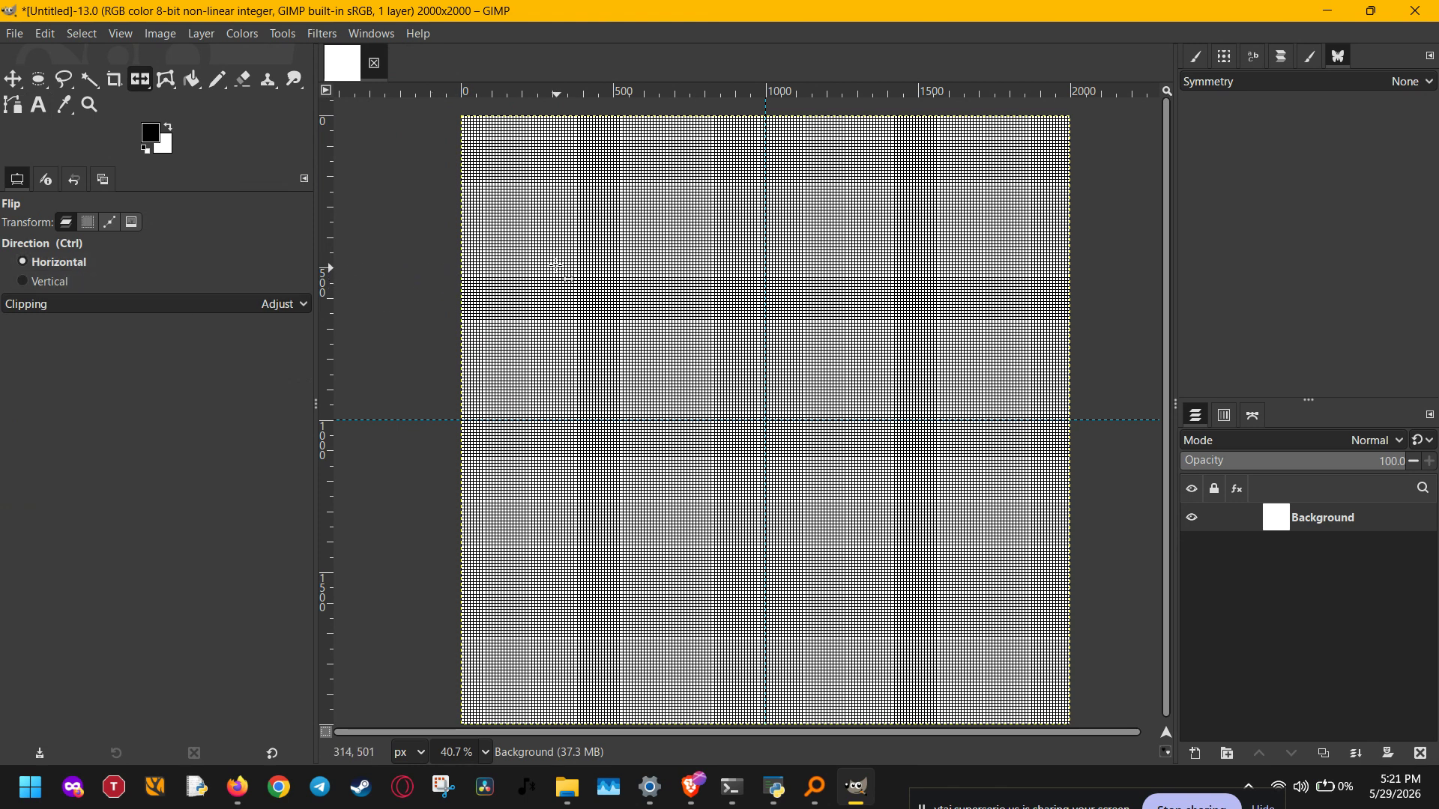
{"action": "left_click", "coordinate": [666, 332]}
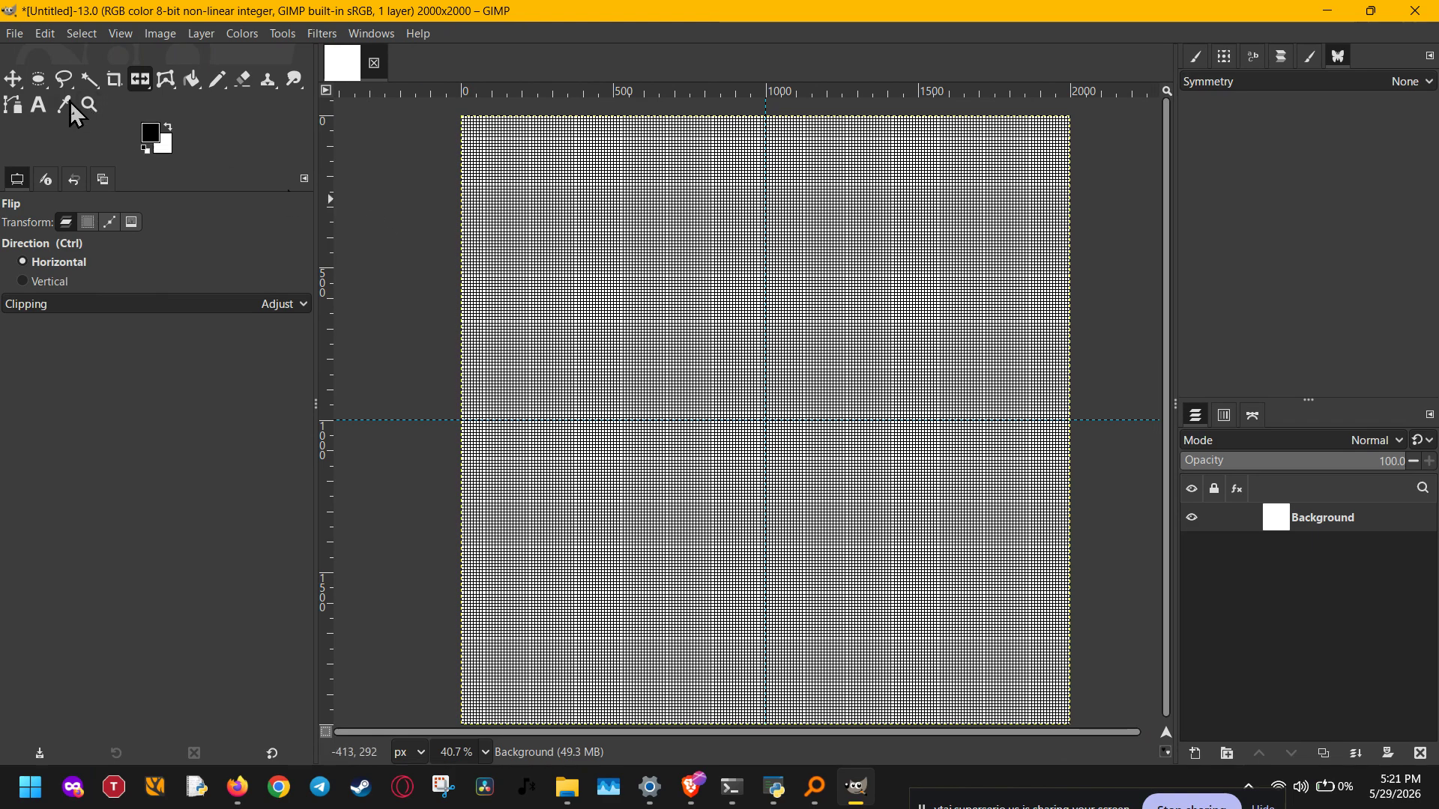
{"action": "left_click", "coordinate": [18, 105]}
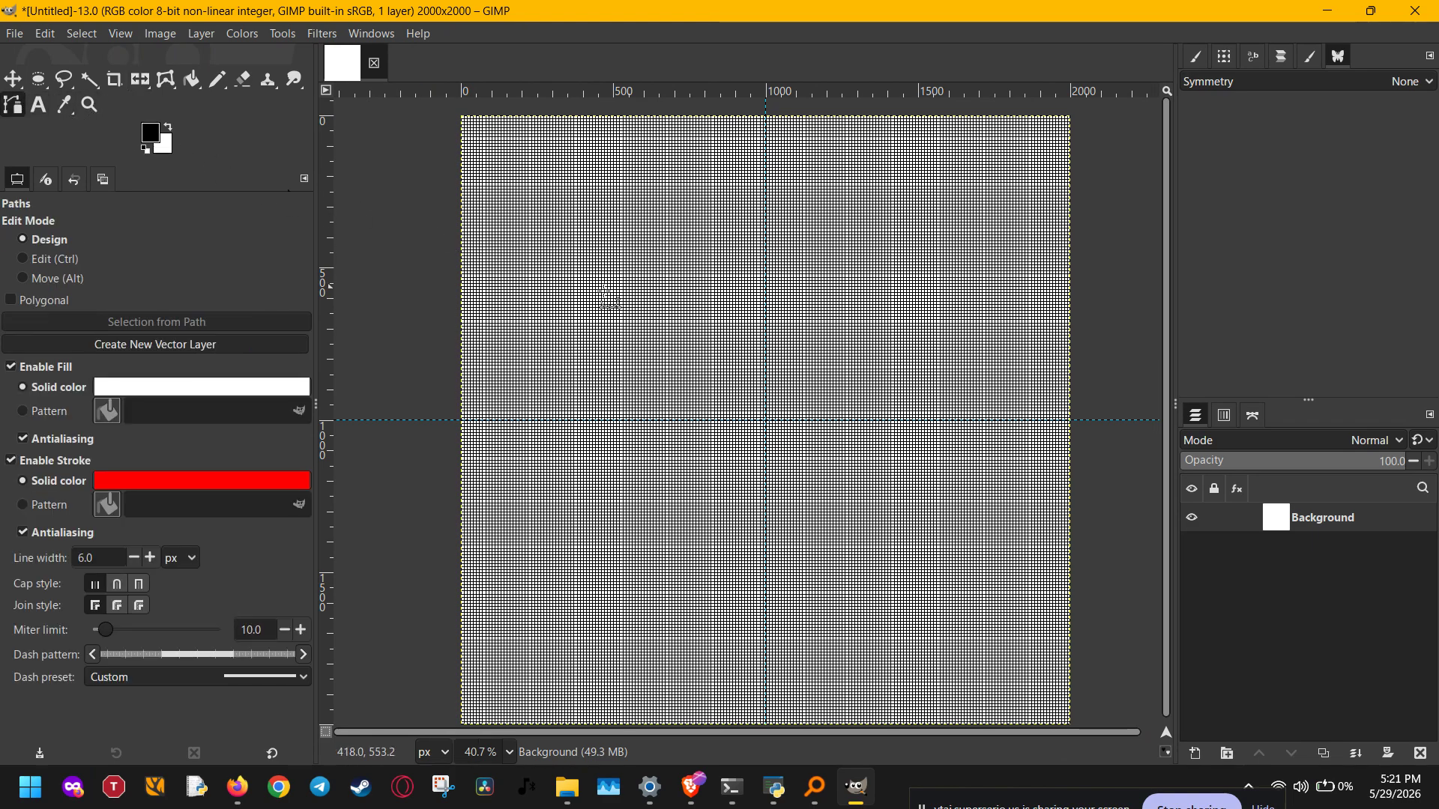
{"action": "left_click", "coordinate": [609, 294]}
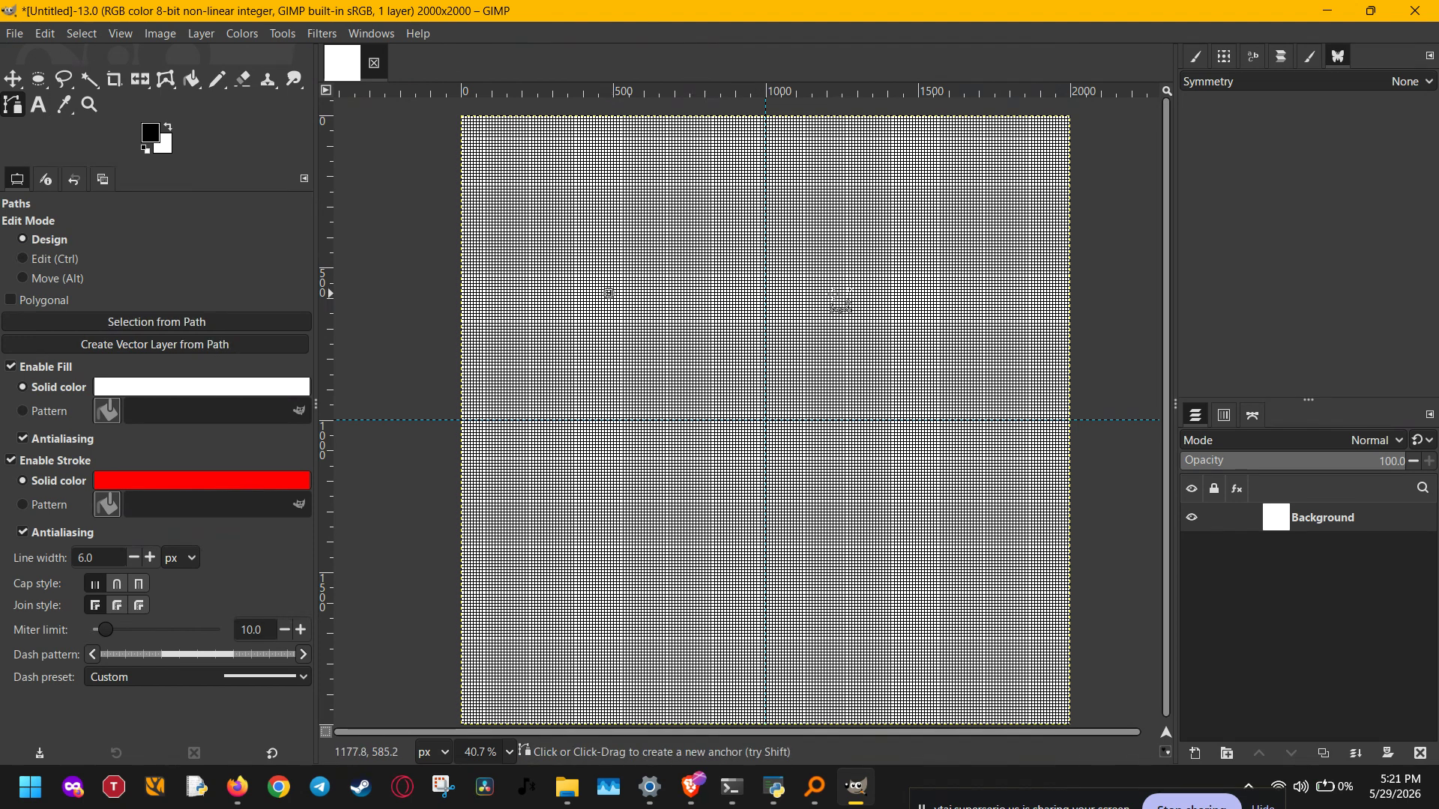
{"action": "left_click", "coordinate": [893, 293]}
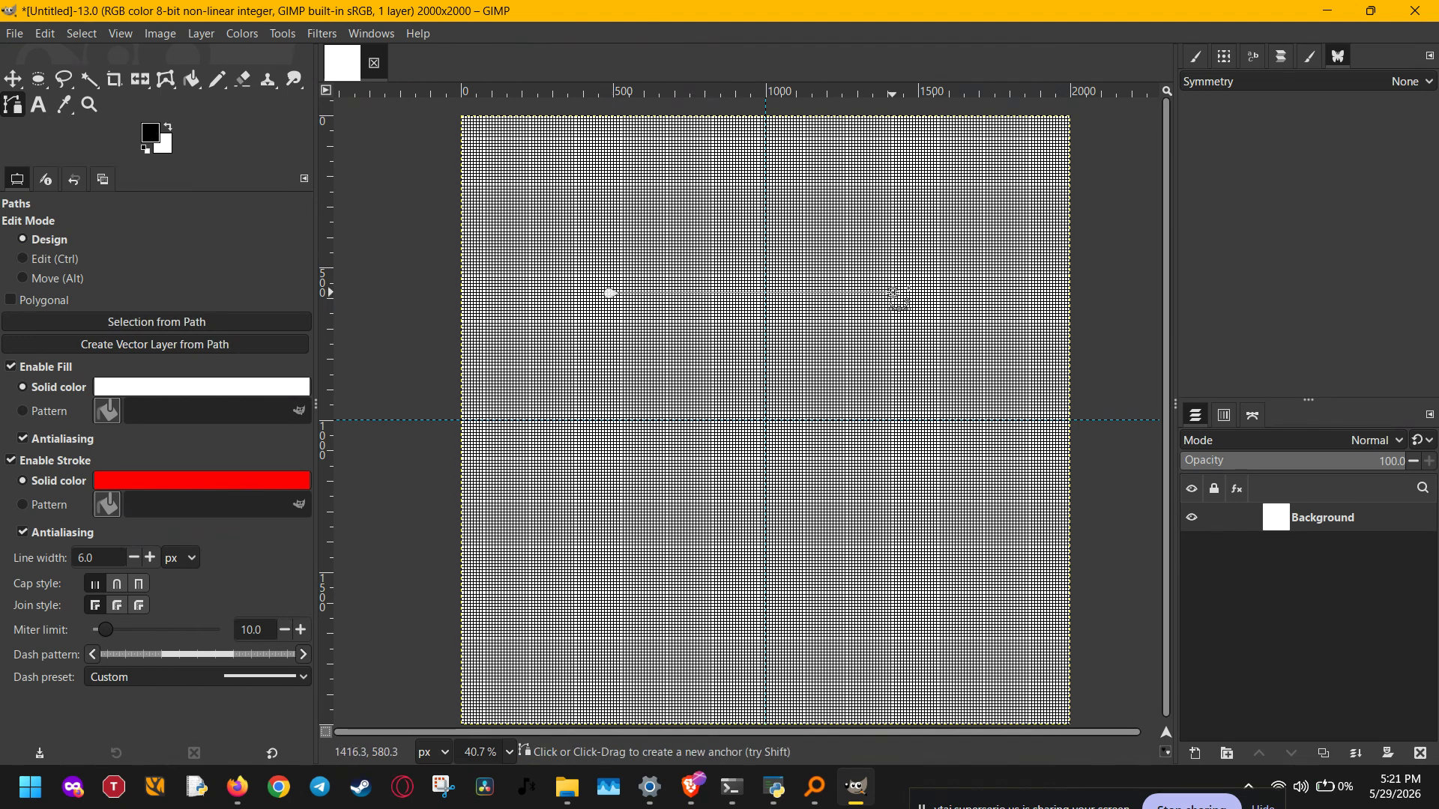
{"action": "left_click", "coordinate": [893, 553]}
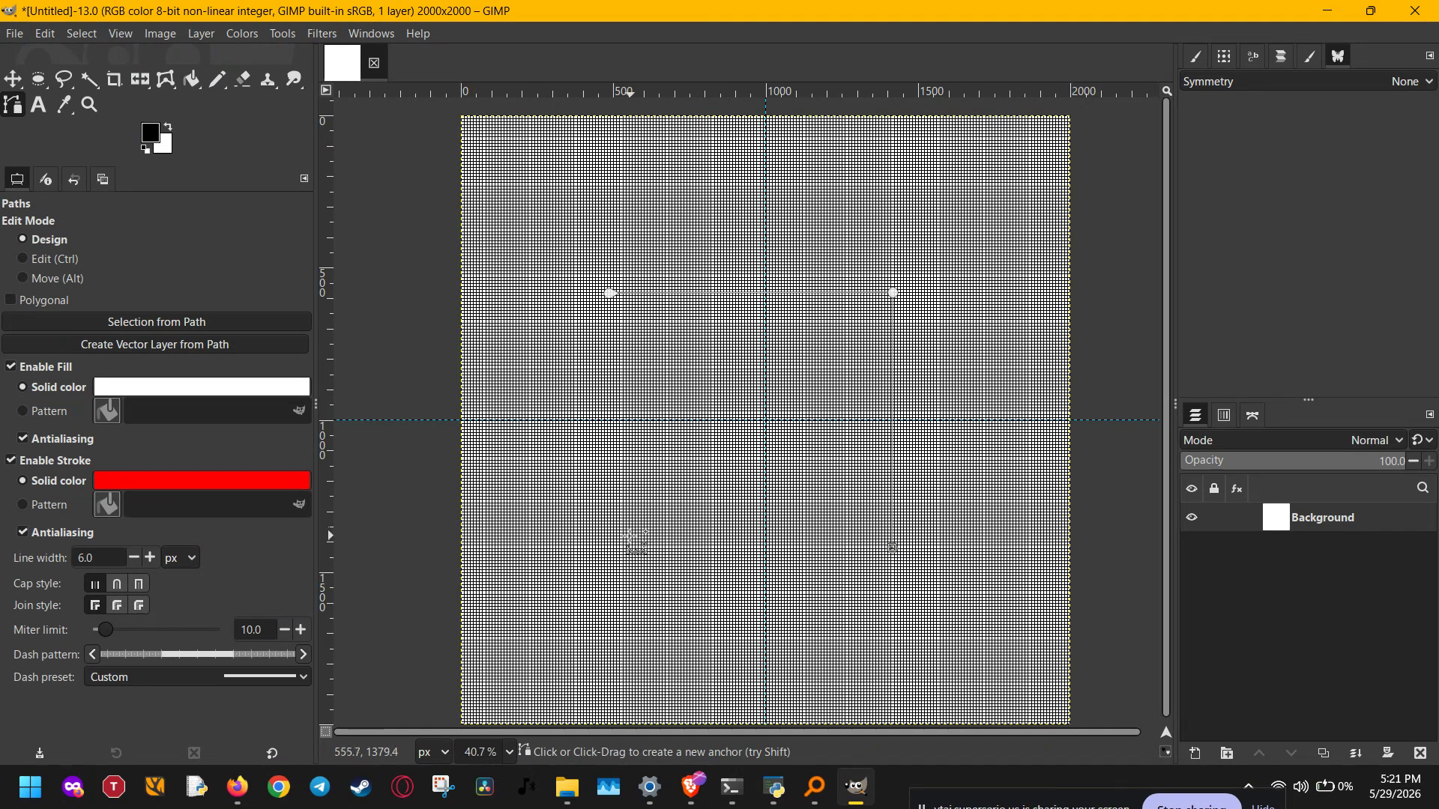
{"action": "left_click", "coordinate": [619, 547]}
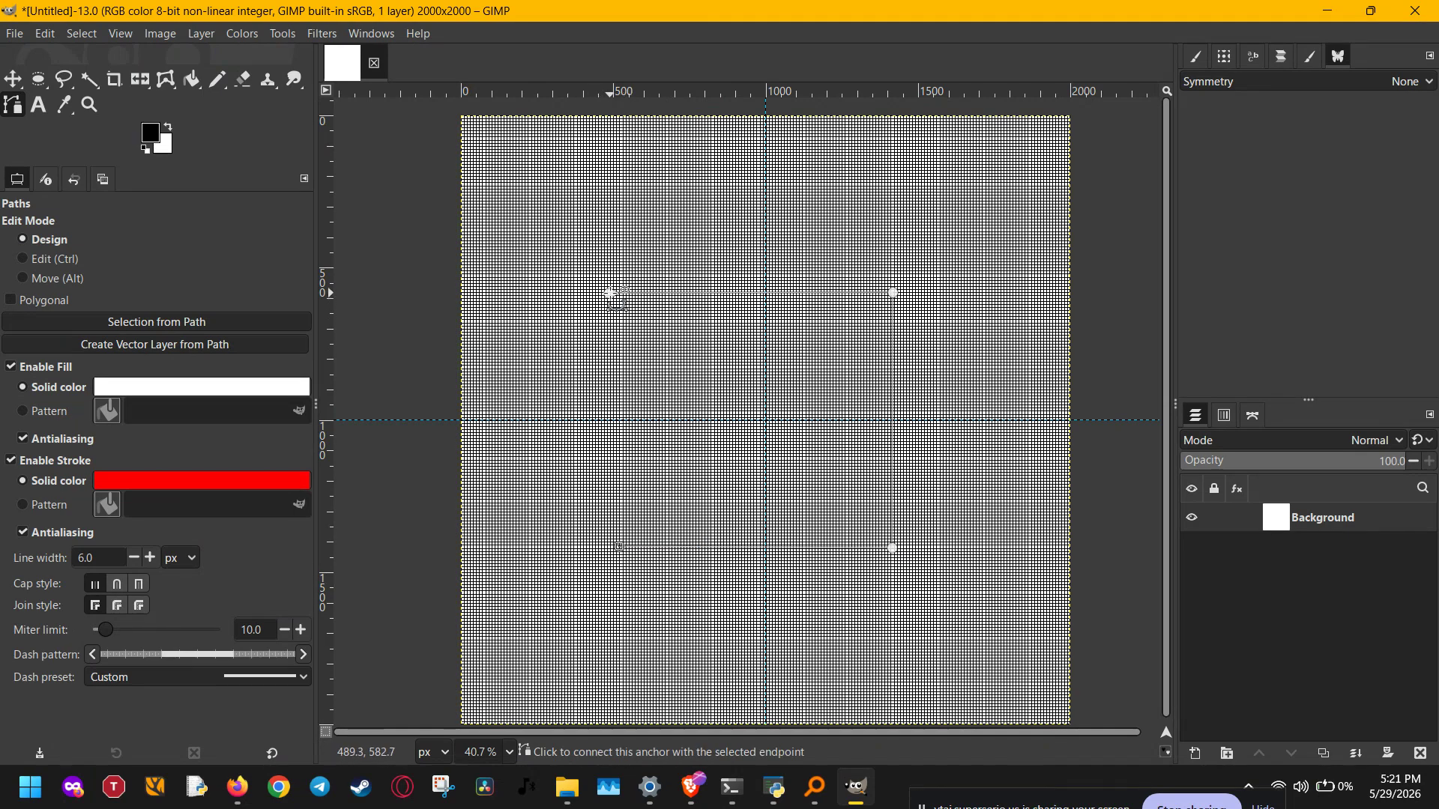
{"action": "left_click", "coordinate": [609, 294], "text": "ctrl"}
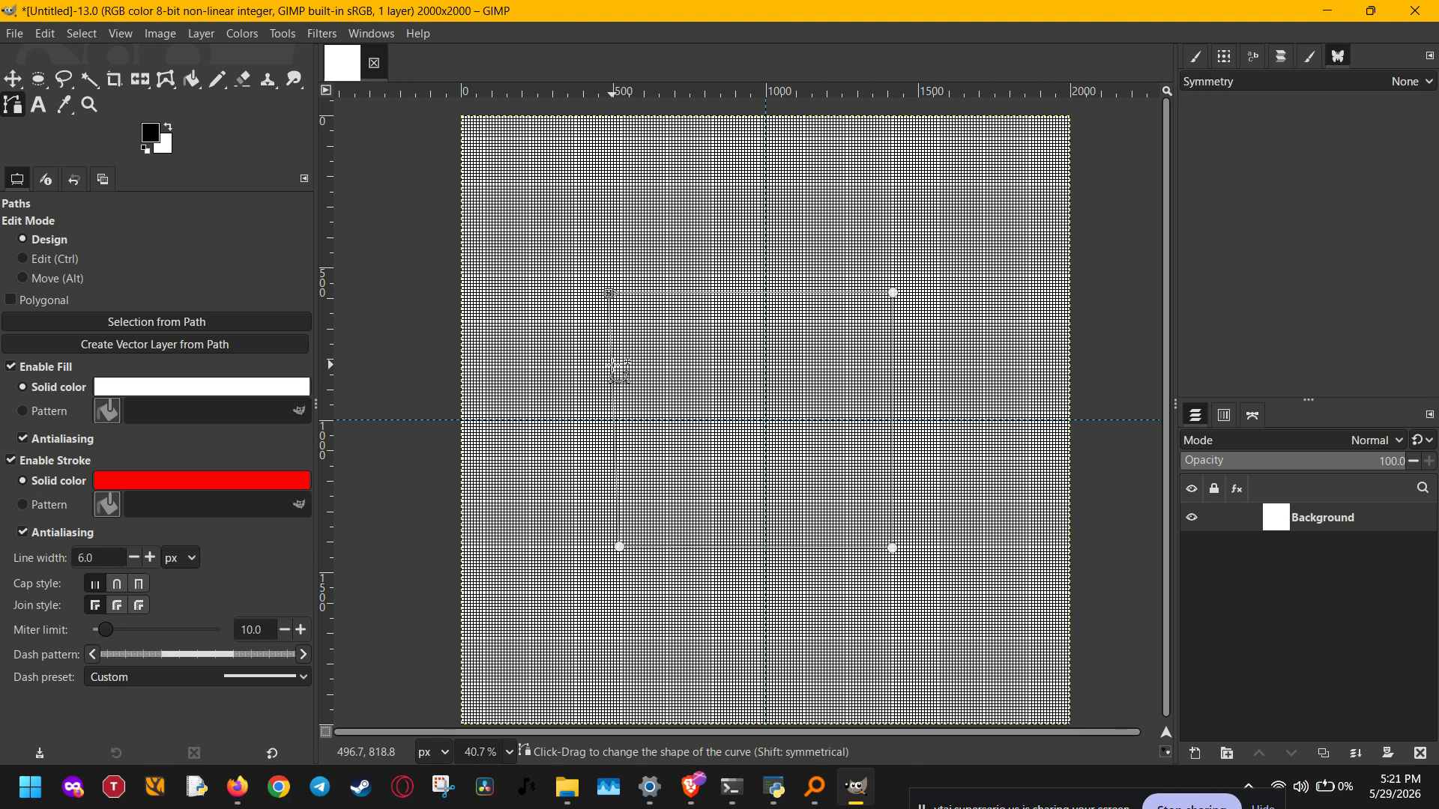
{"action": "key", "text": "ctrl+z"}
{"action": "key", "text": "ctrl+z"}
{"action": "key", "text": "ctrl+z"}
{"action": "key", "text": "ctrl+z"}
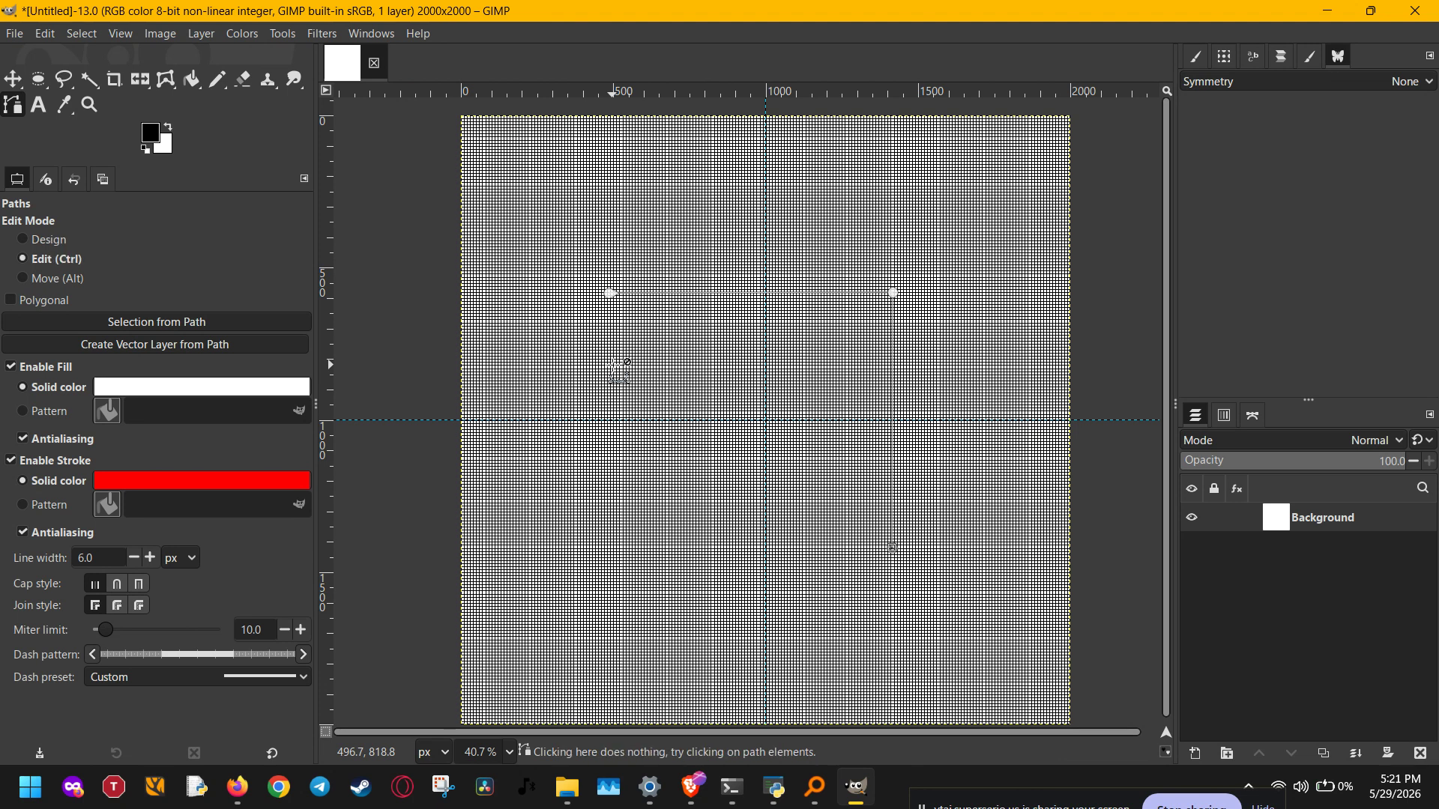
Step: Select a rounded 1089 × 593 px rectangle across the centre and fill it with black
{"action": "key", "text": "r"}
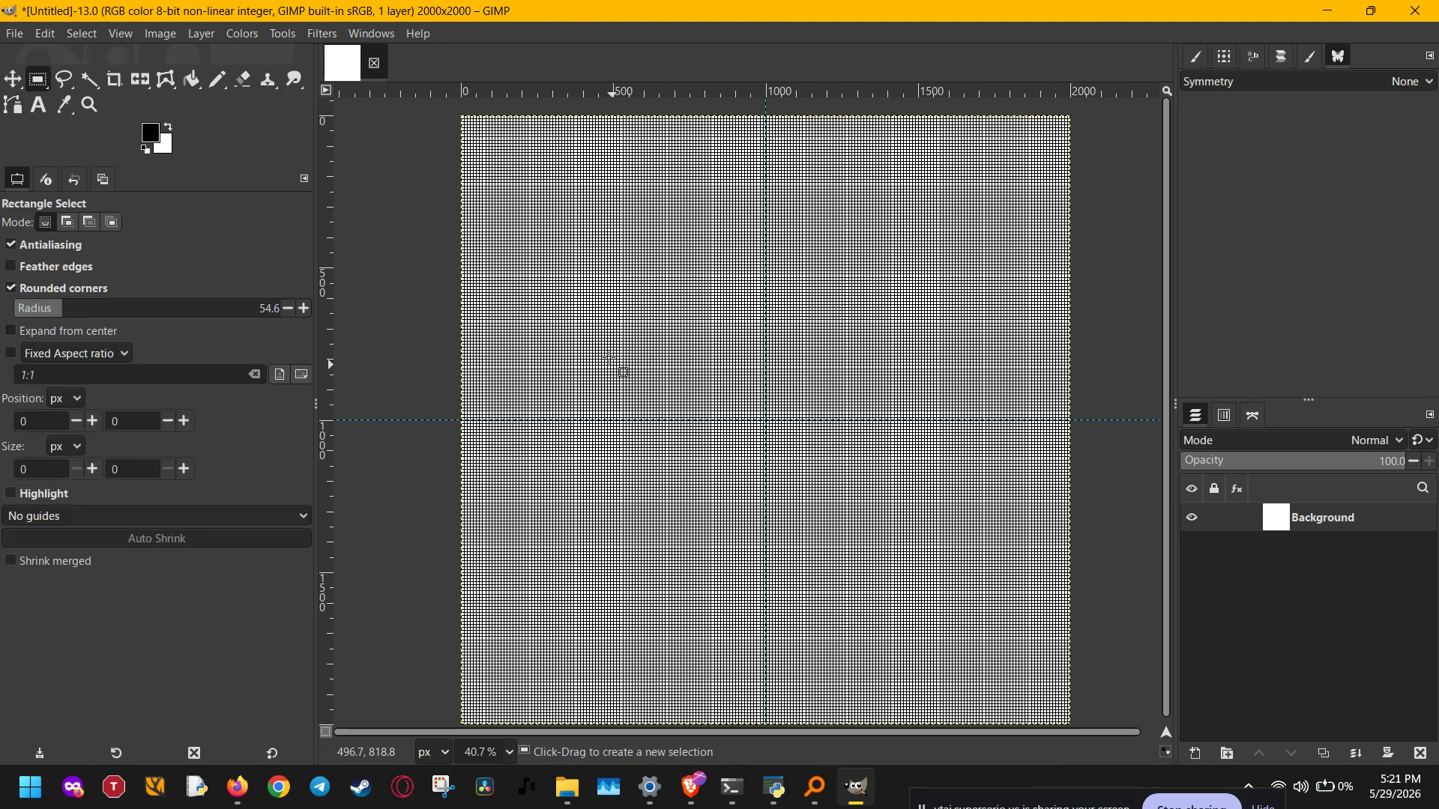
{"action": "left_click_drag", "start_coordinate": [593, 331], "coordinate": [924, 508]}
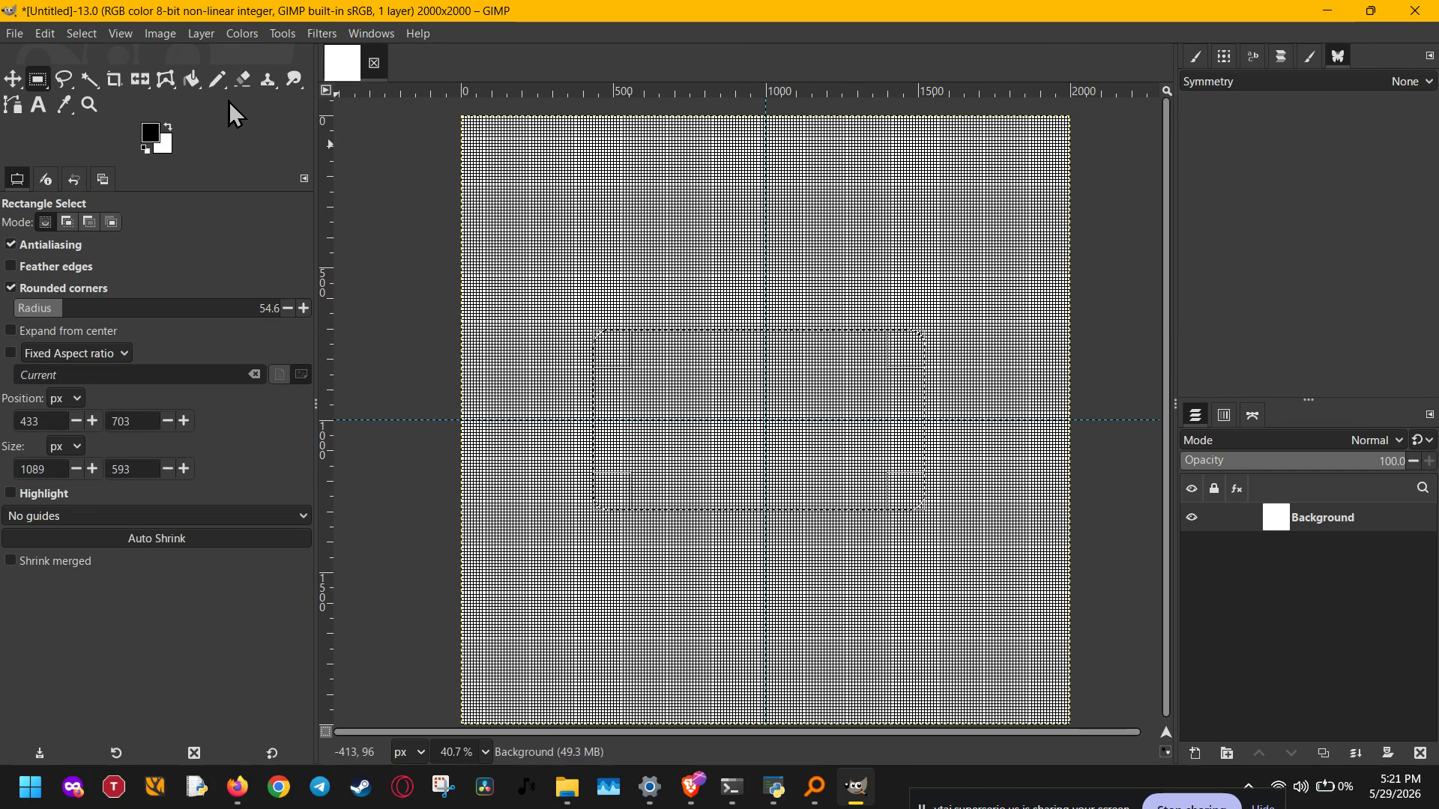
{"action": "left_click", "coordinate": [48, 38]}
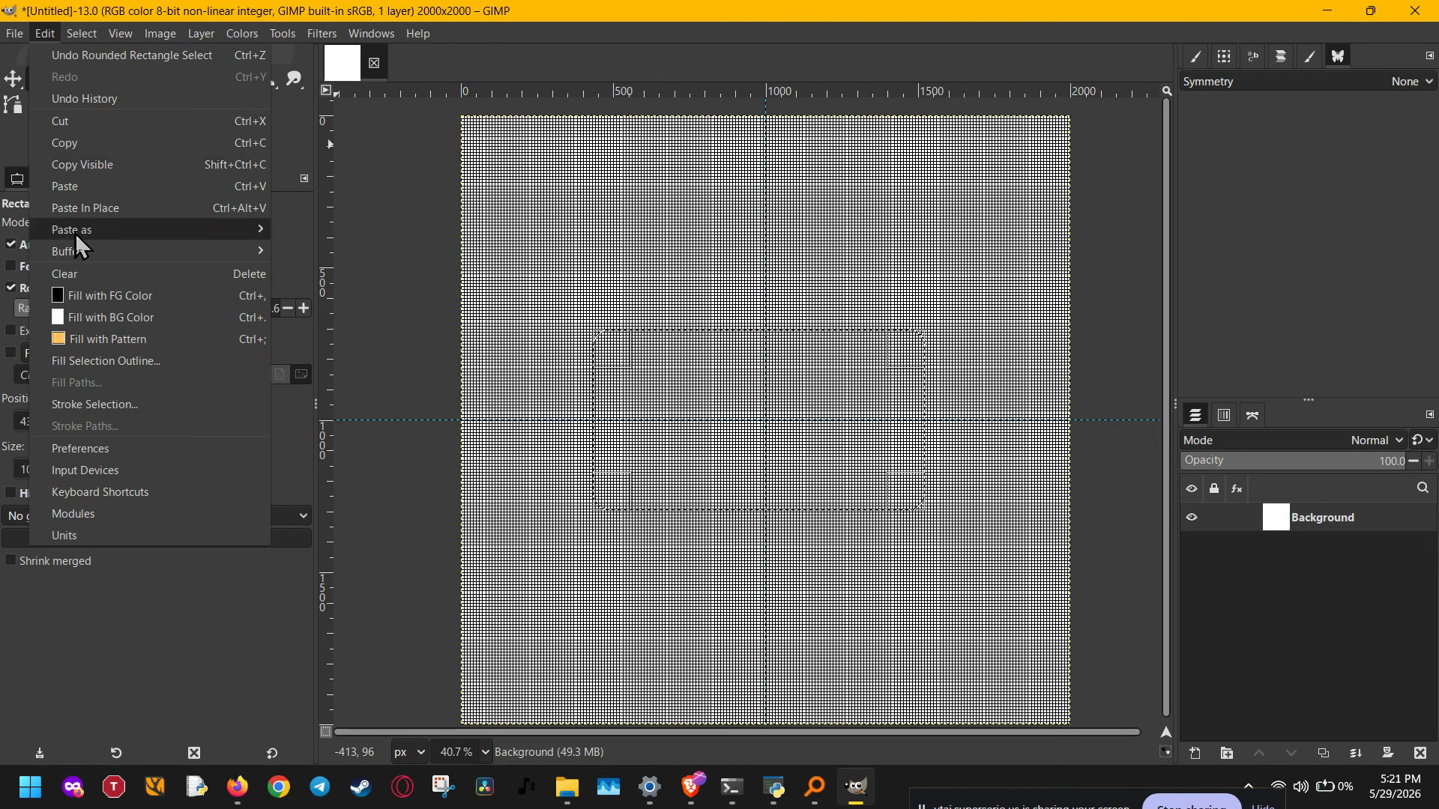
{"action": "left_click", "coordinate": [113, 298]}
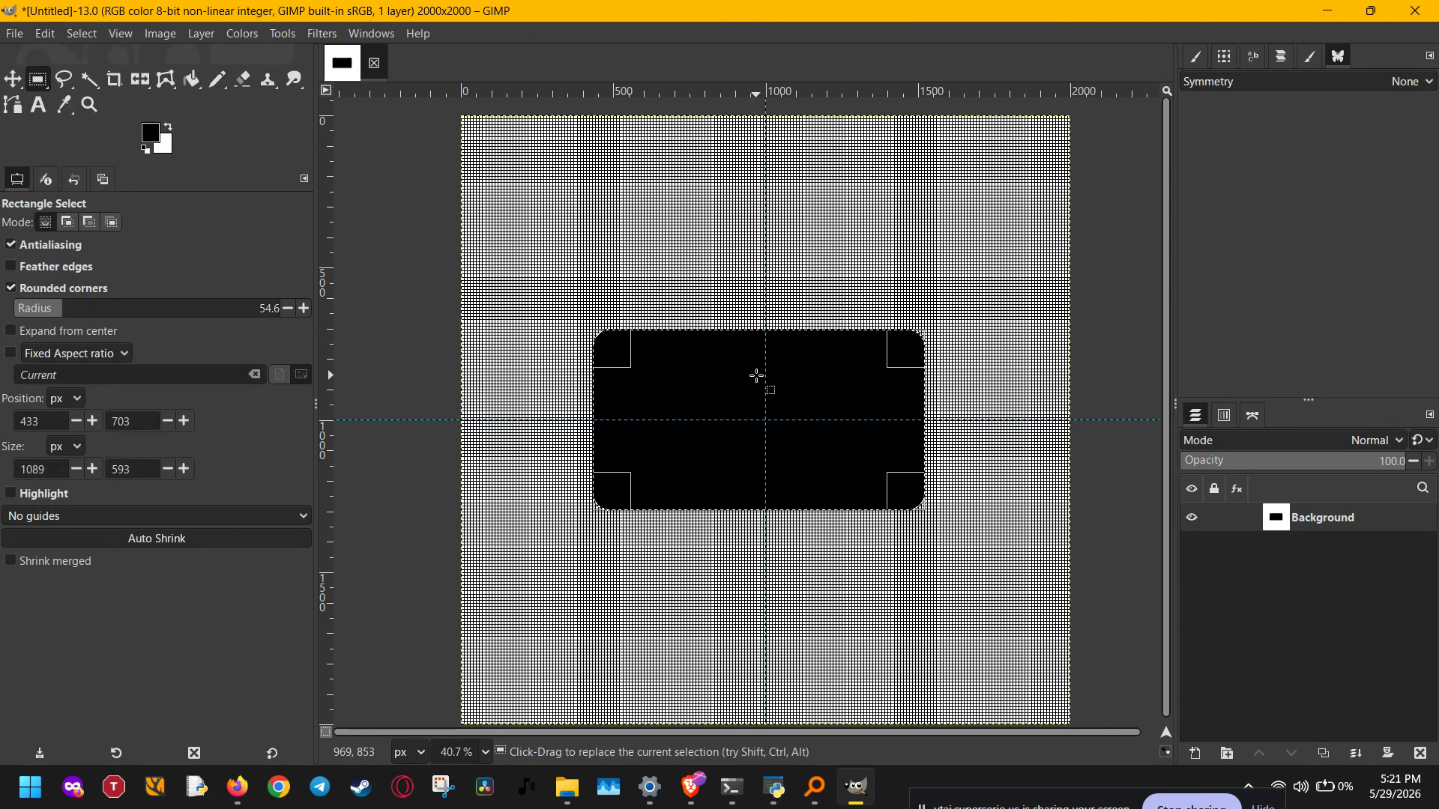
Step: Type 'text' in white Serif Bold Italic 352 px on the rectangle and move it toward the centre
{"action": "key", "text": "t"}
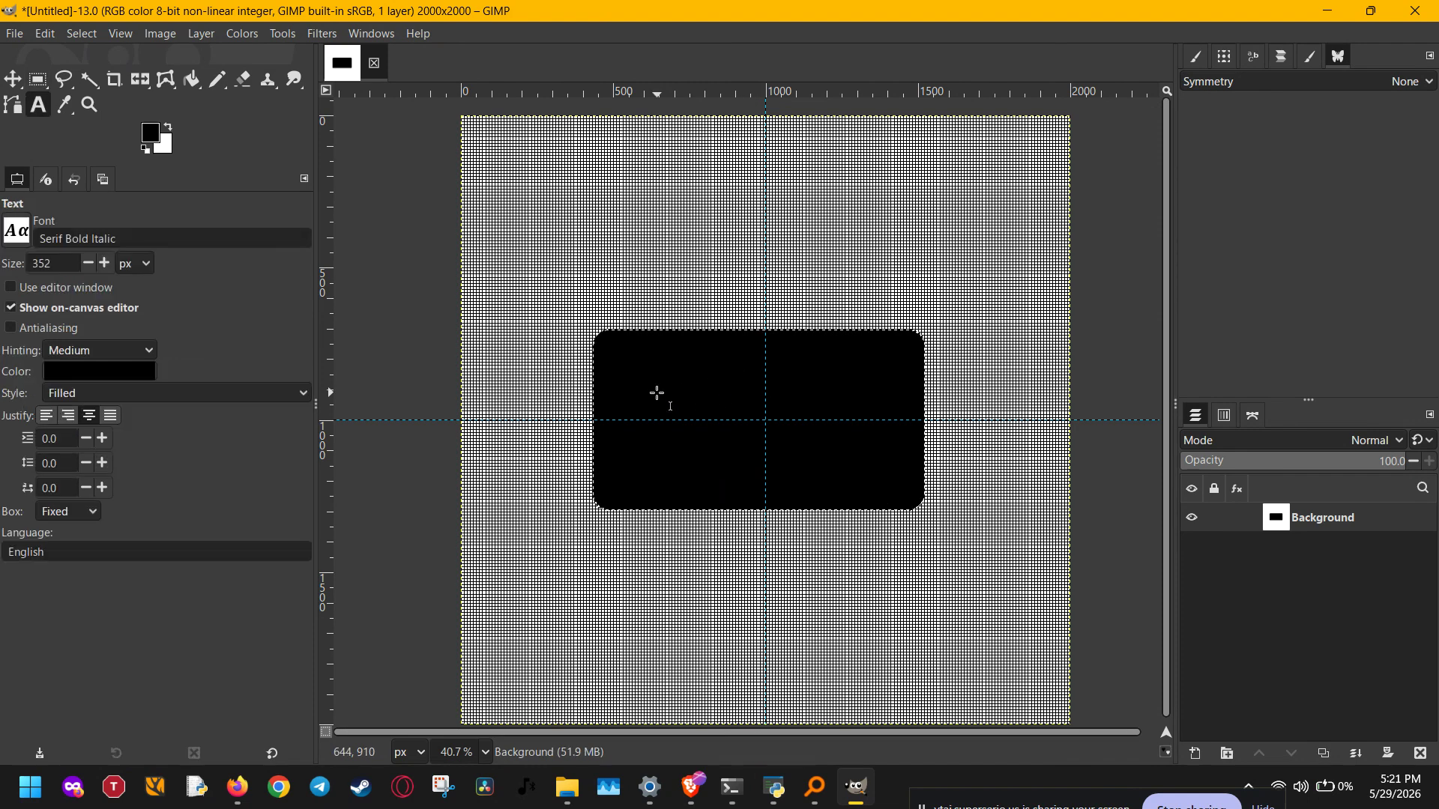
{"action": "left_click", "coordinate": [630, 389]}
{"action": "type", "text": "text"}
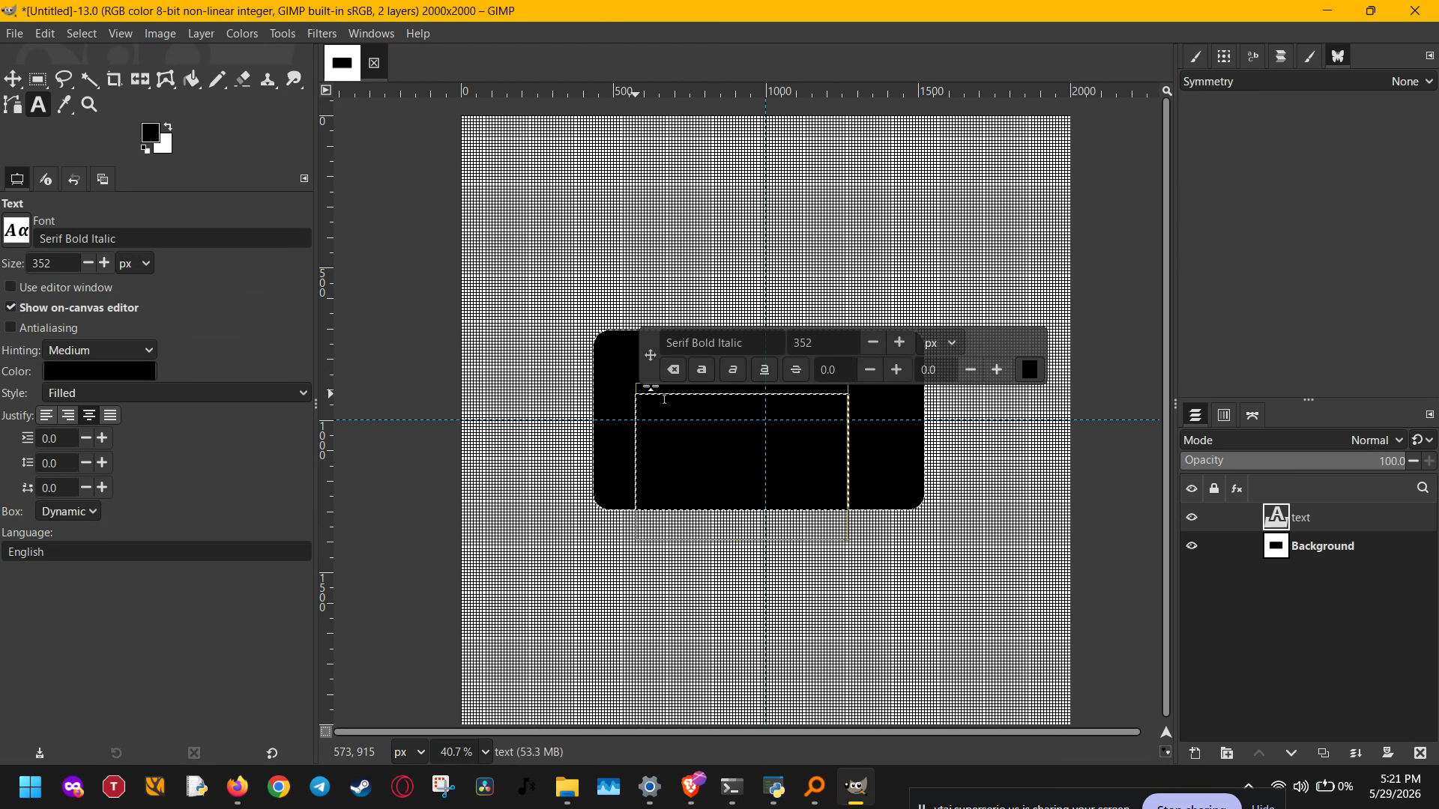
{"action": "left_click_drag", "start_coordinate": [664, 400], "coordinate": [999, 375]}
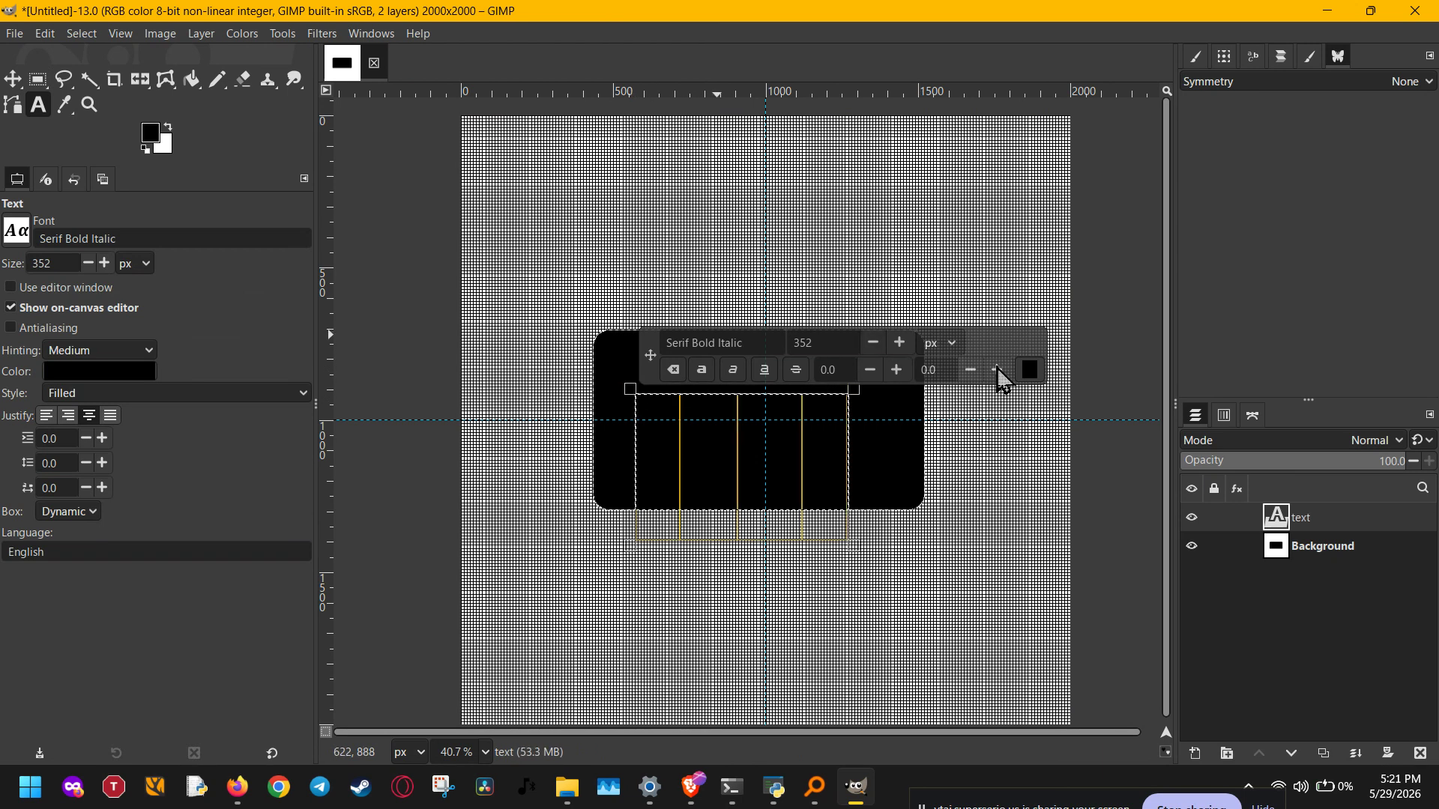
{"action": "left_click", "coordinate": [1030, 370]}
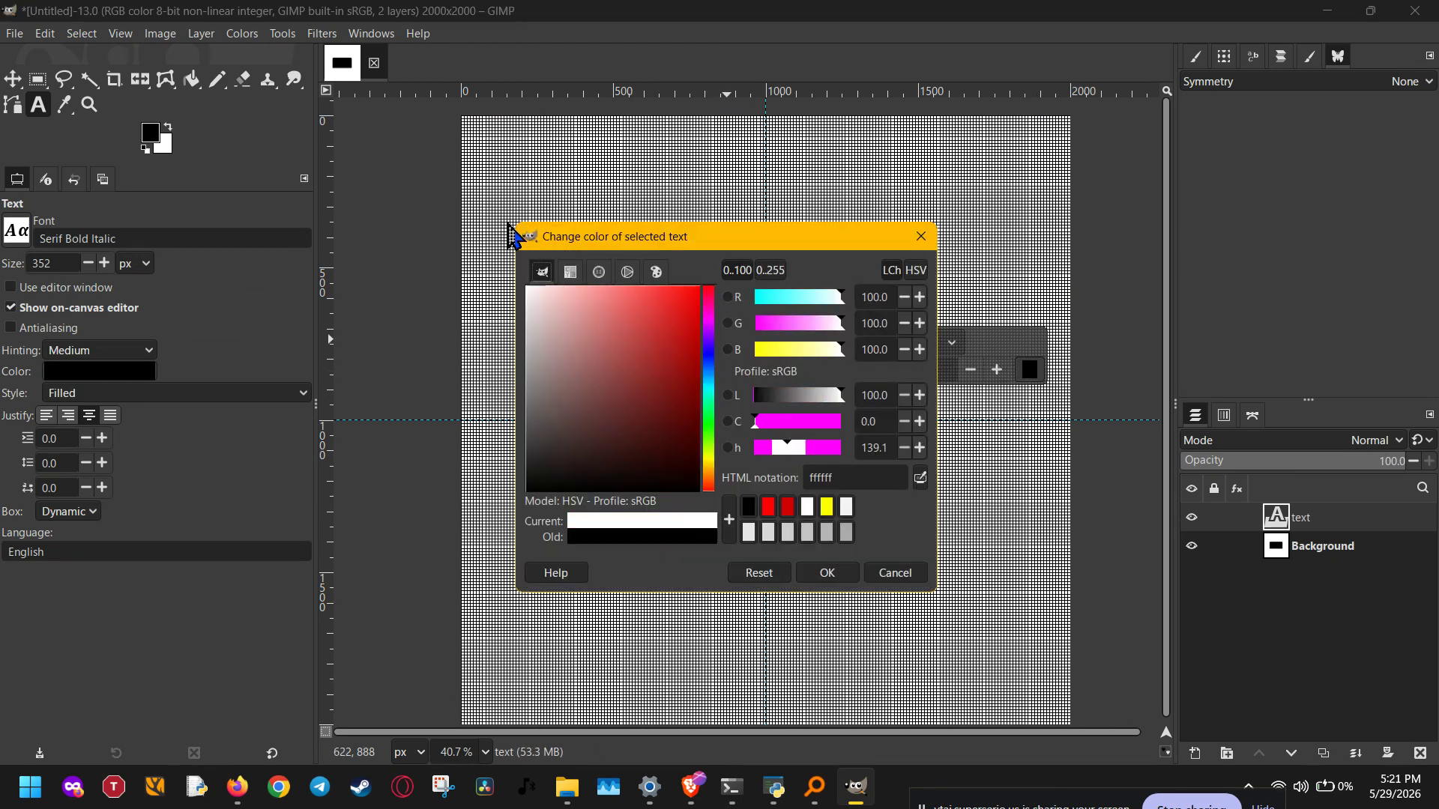
{"action": "left_click", "coordinate": [858, 570]}
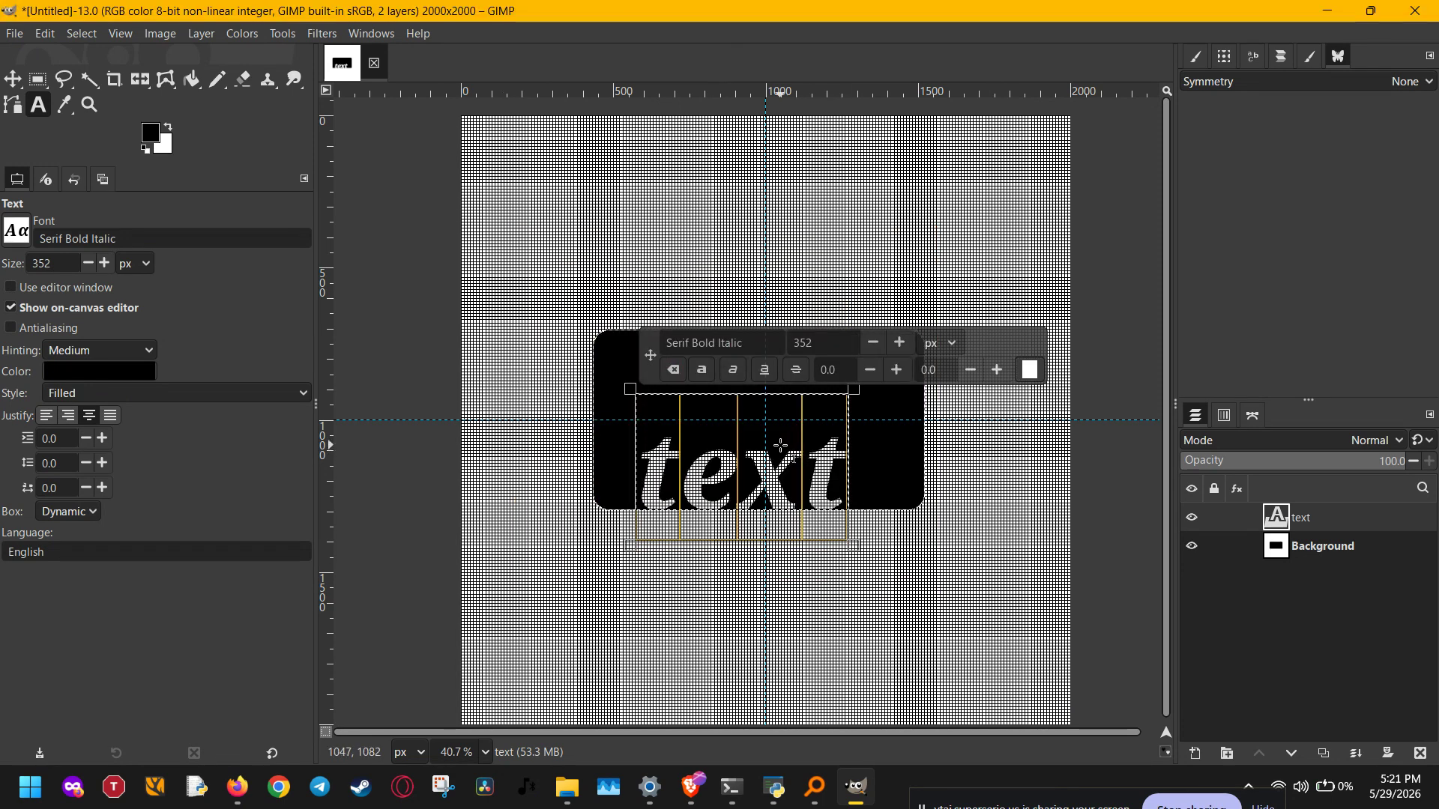
{"action": "key", "text": "Escape"}
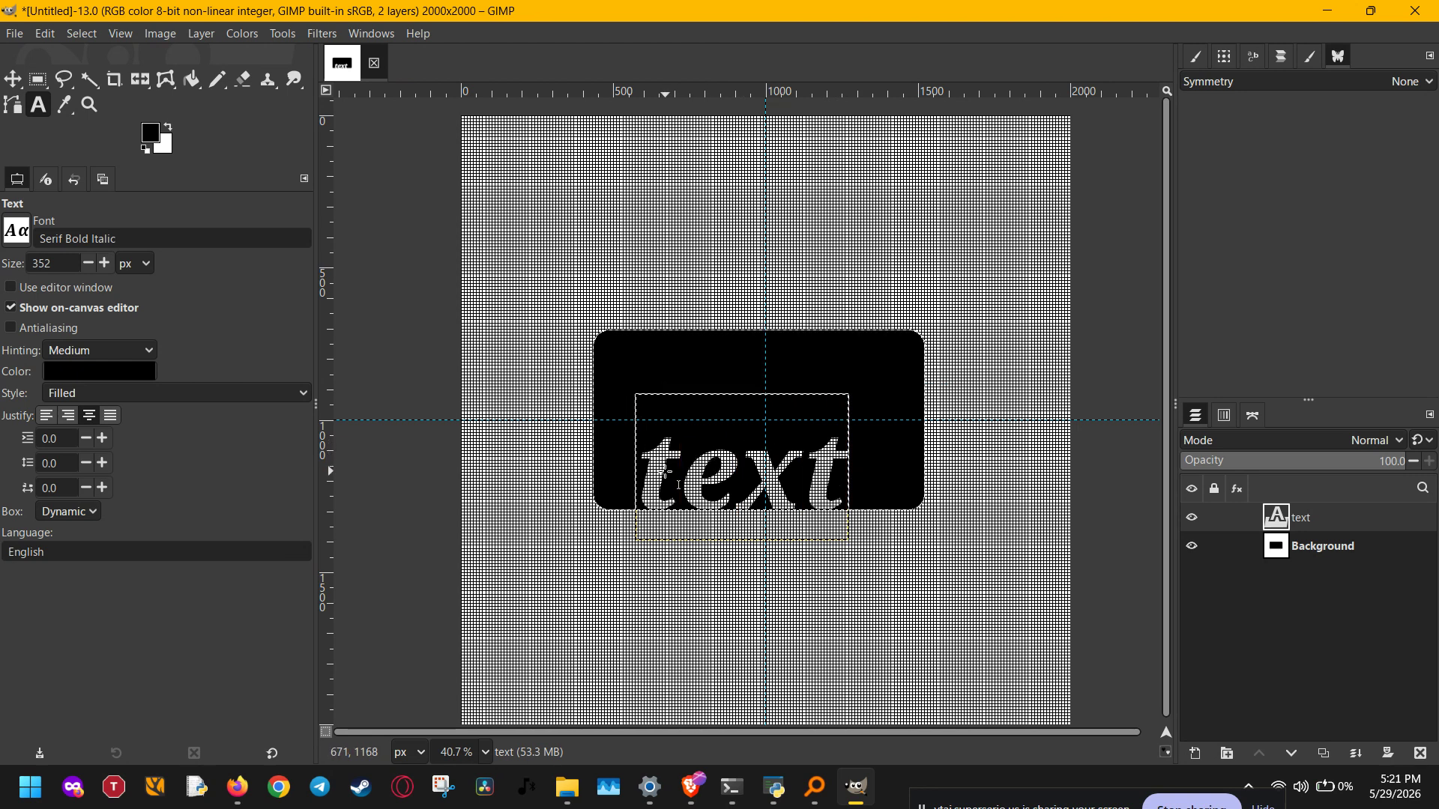
{"action": "left_click", "coordinate": [668, 480]}
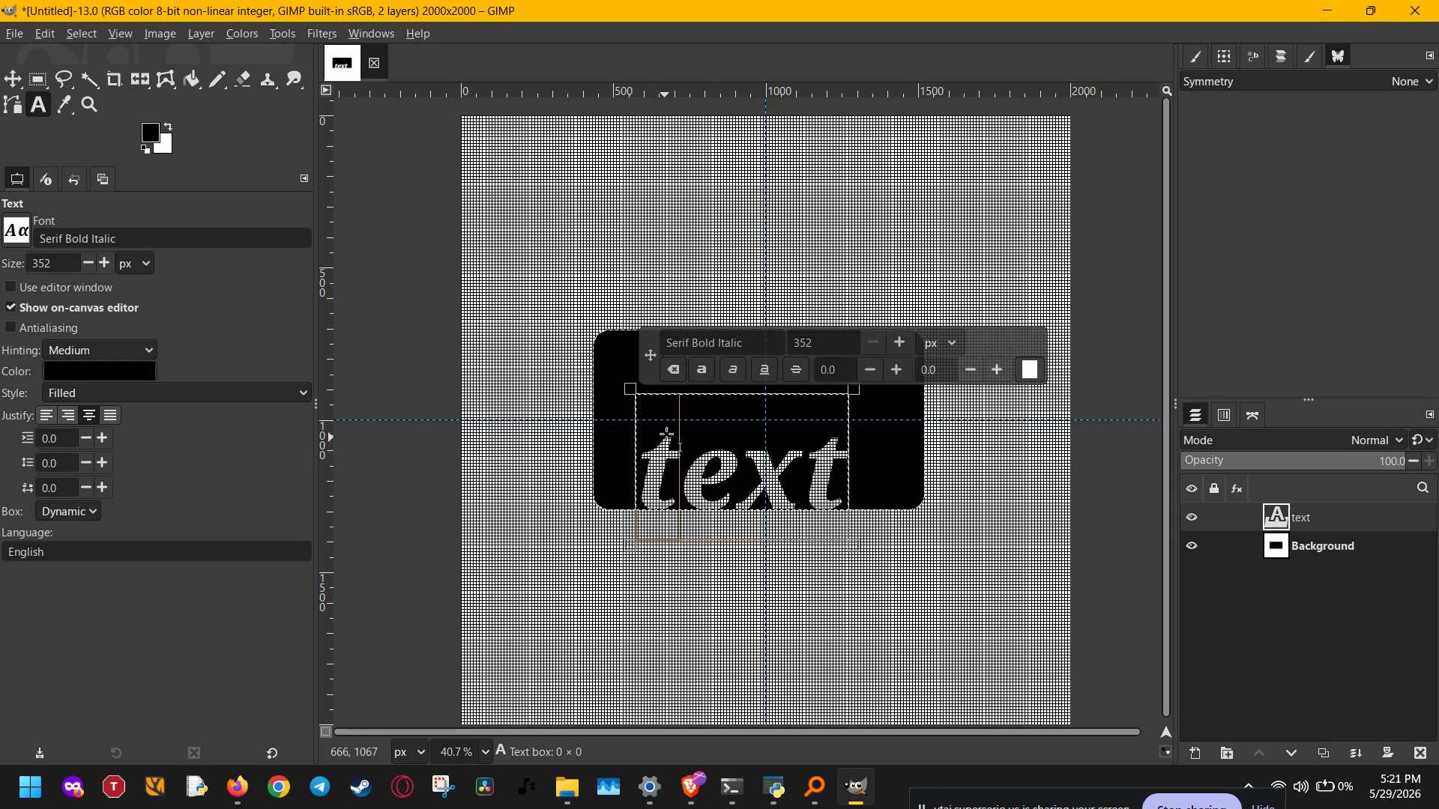
{"action": "left_click_drag", "start_coordinate": [664, 437], "coordinate": [664, 424]}
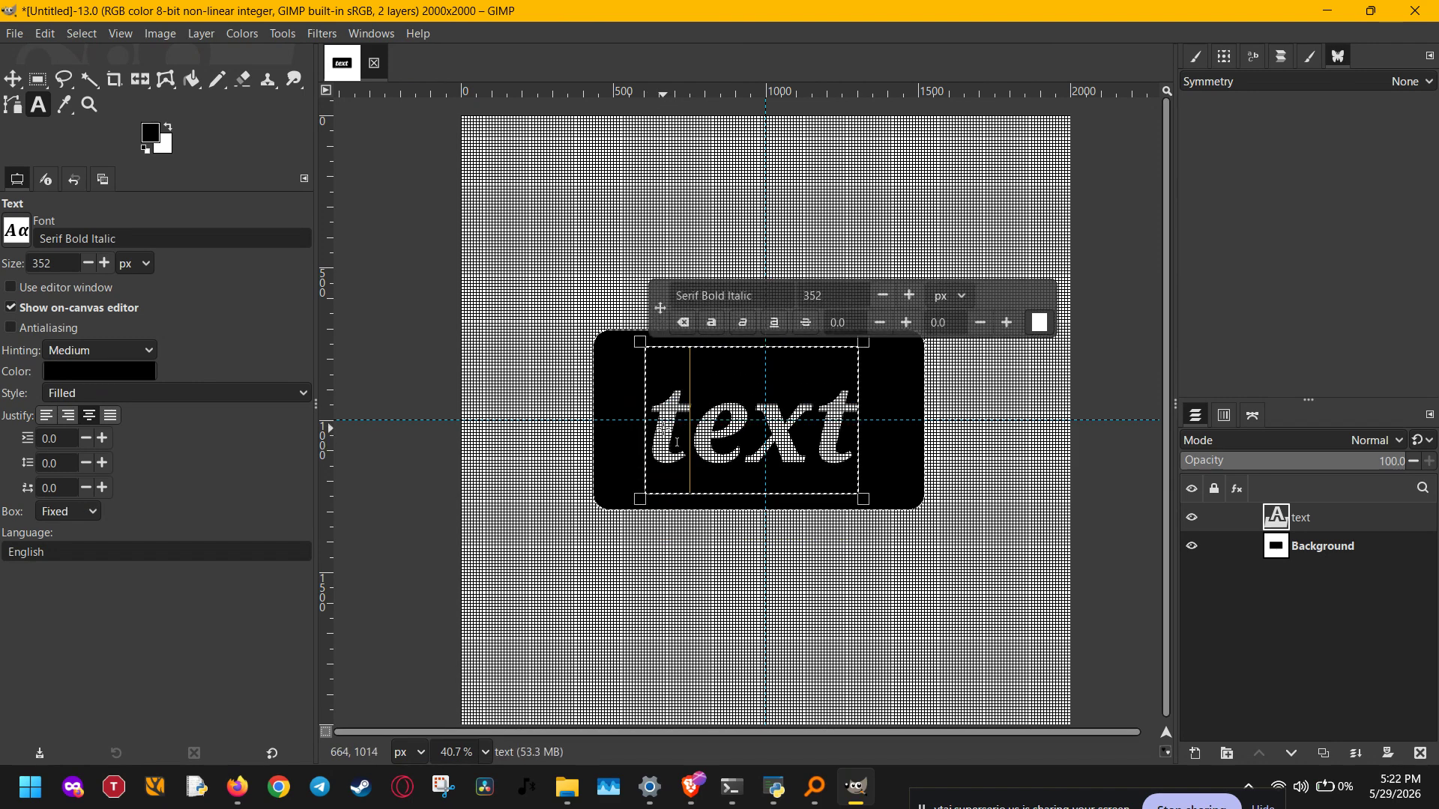
Step: Turn off View > Show Grid to hide the canvas grid
{"action": "left_click", "coordinate": [120, 33]}
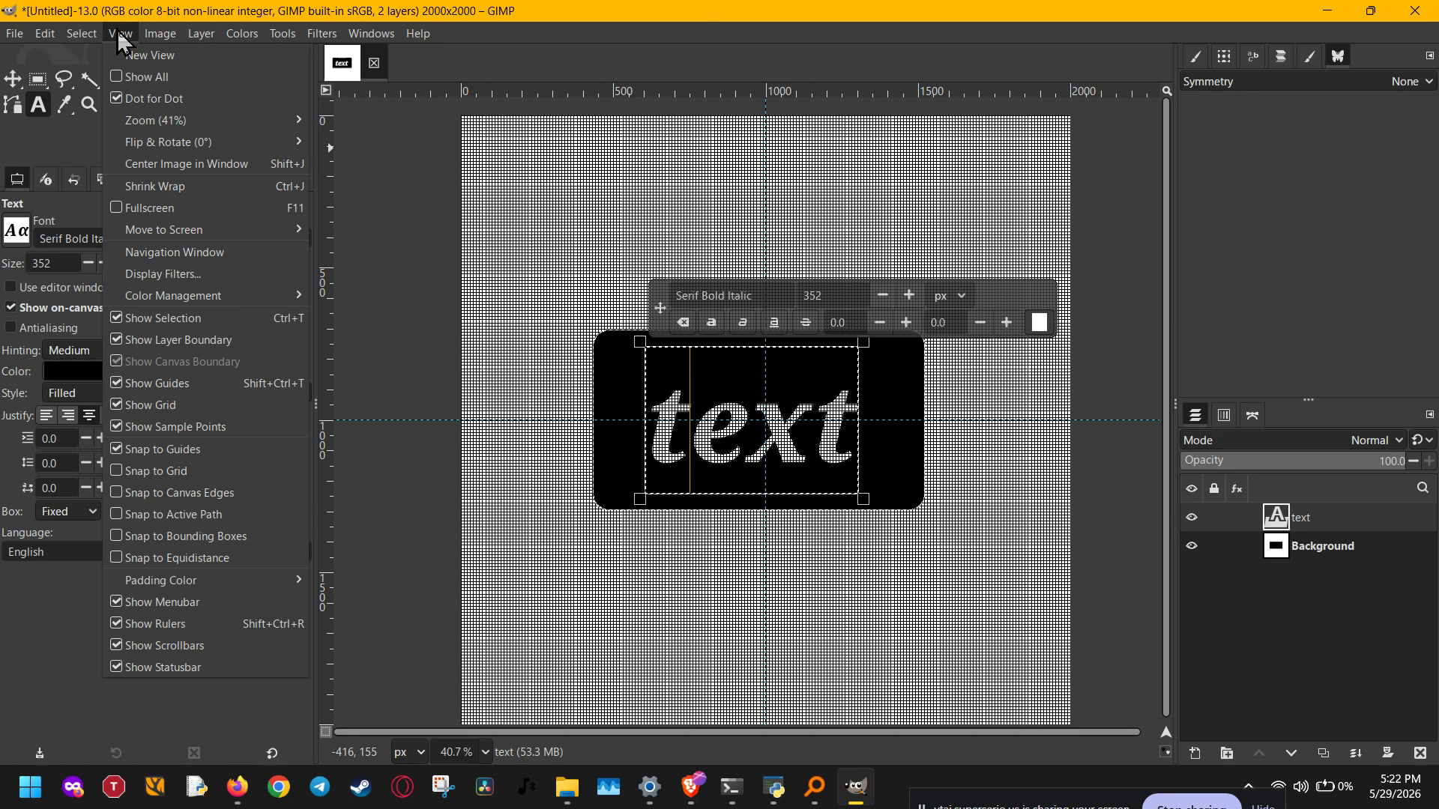
{"action": "left_click", "coordinate": [162, 404]}
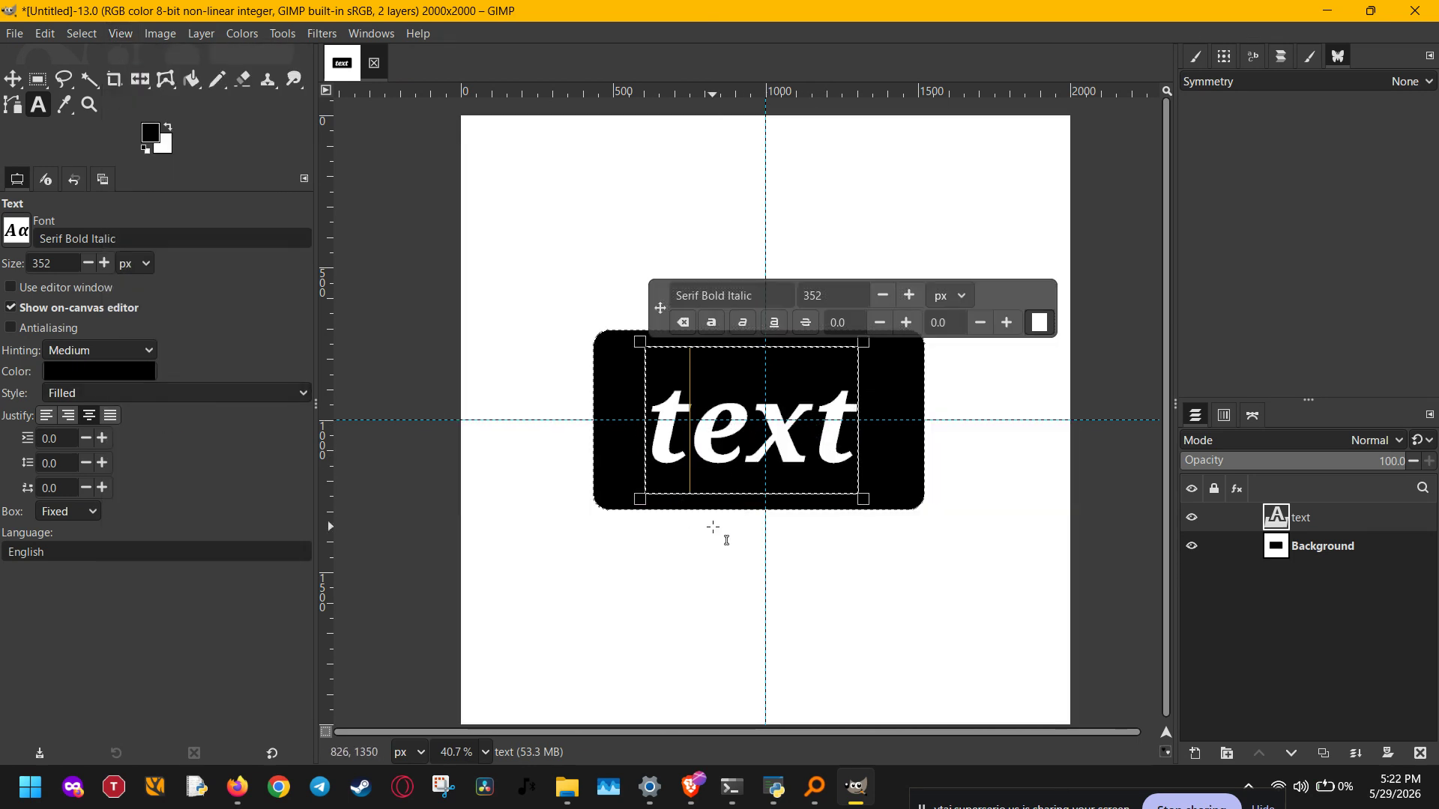
{"action": "scroll", "coordinate": [713, 527], "scroll_direction": "up", "scroll_amount": 4}
{"action": "scroll", "coordinate": [748, 509], "scroll_direction": "down", "scroll_amount": 3}
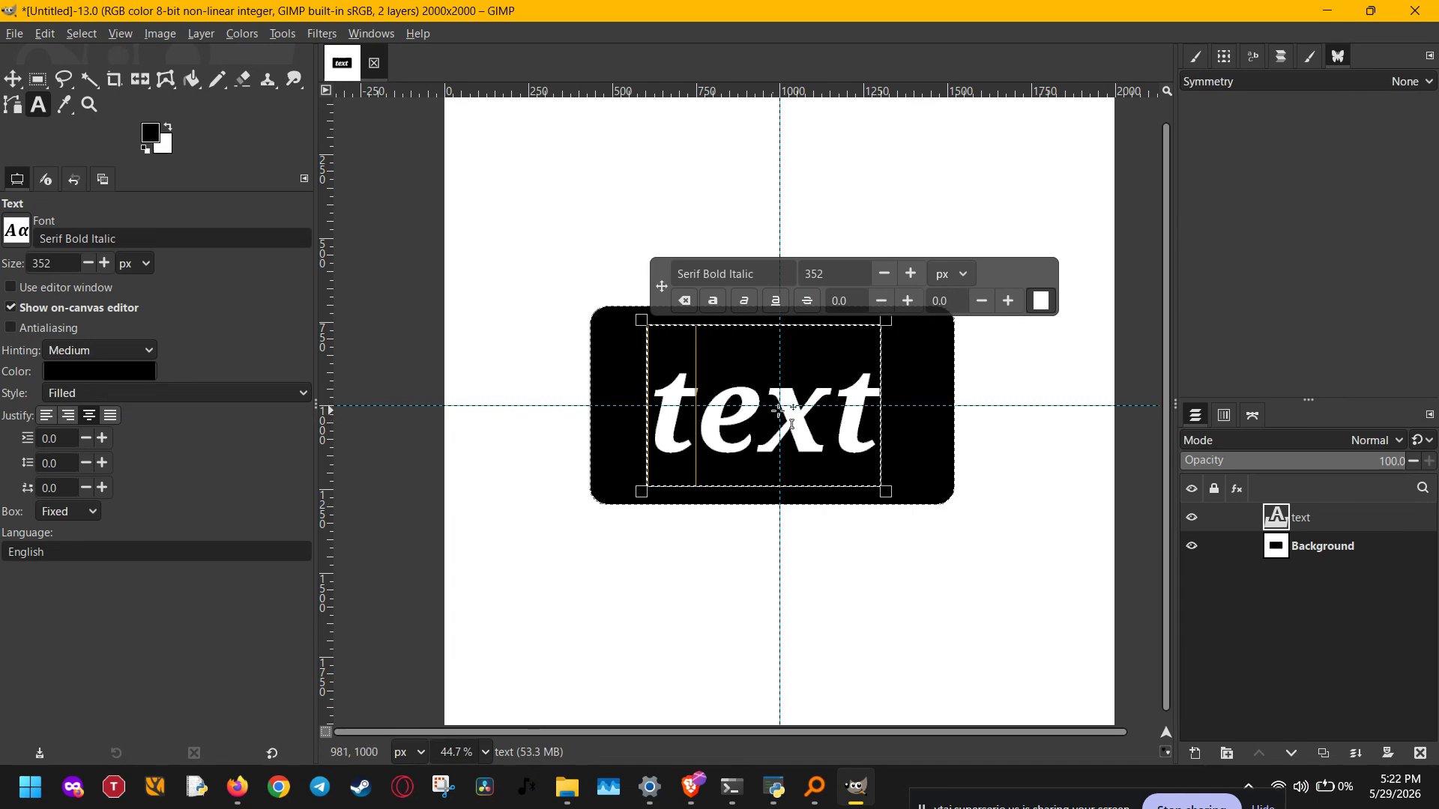
Step: Nudge the white text up and left so it sits at the guides' crossing
{"action": "left_click_drag", "start_coordinate": [779, 410], "coordinate": [801, 413]}
{"action": "scroll", "coordinate": [800, 412], "scroll_direction": "down", "scroll_amount": 3}
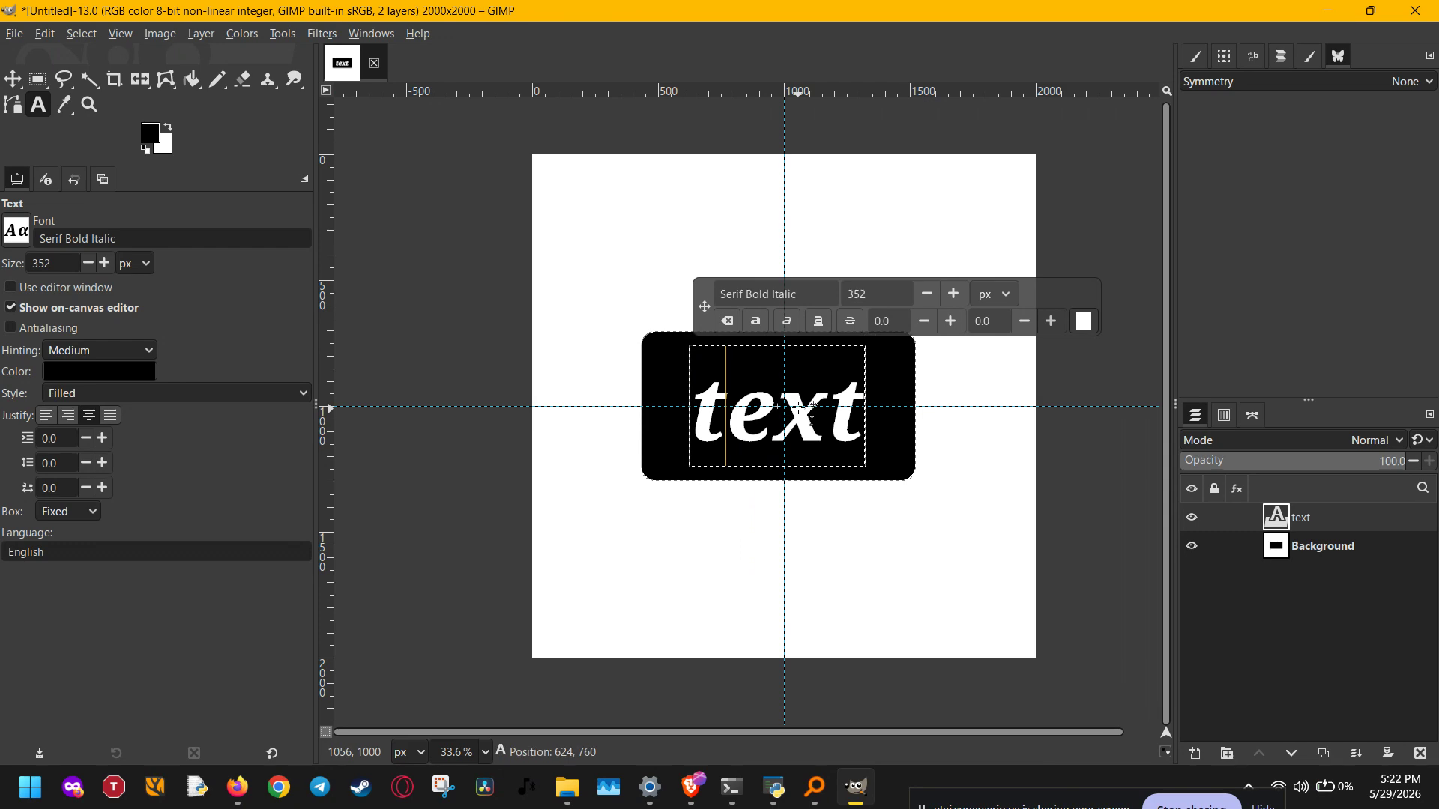
{"action": "left_click_drag", "start_coordinate": [801, 412], "coordinate": [791, 401]}
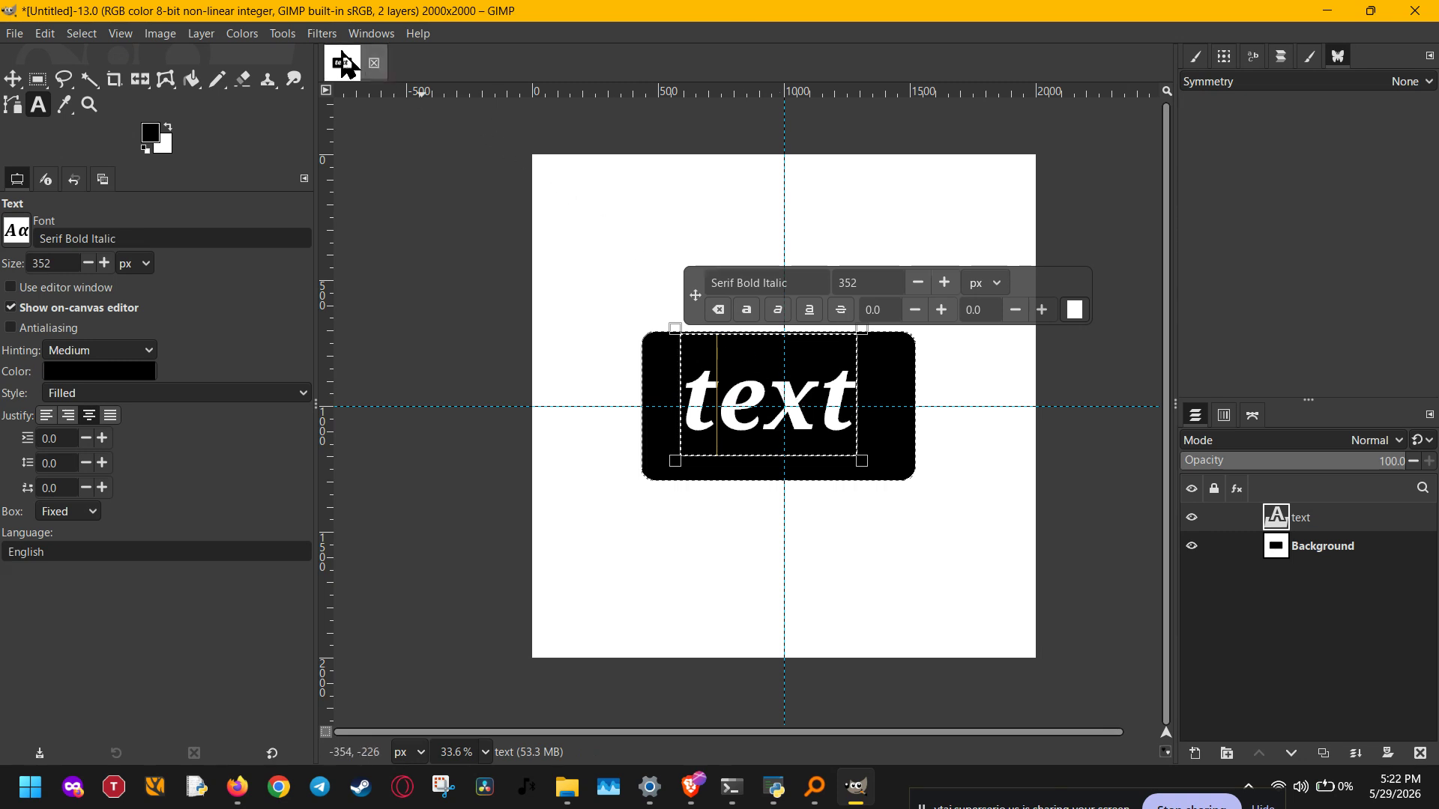
Step: Apply a light grey (acacac) Long Shadow at 45° with length 100 to the text
{"action": "left_click", "coordinate": [305, 33]}
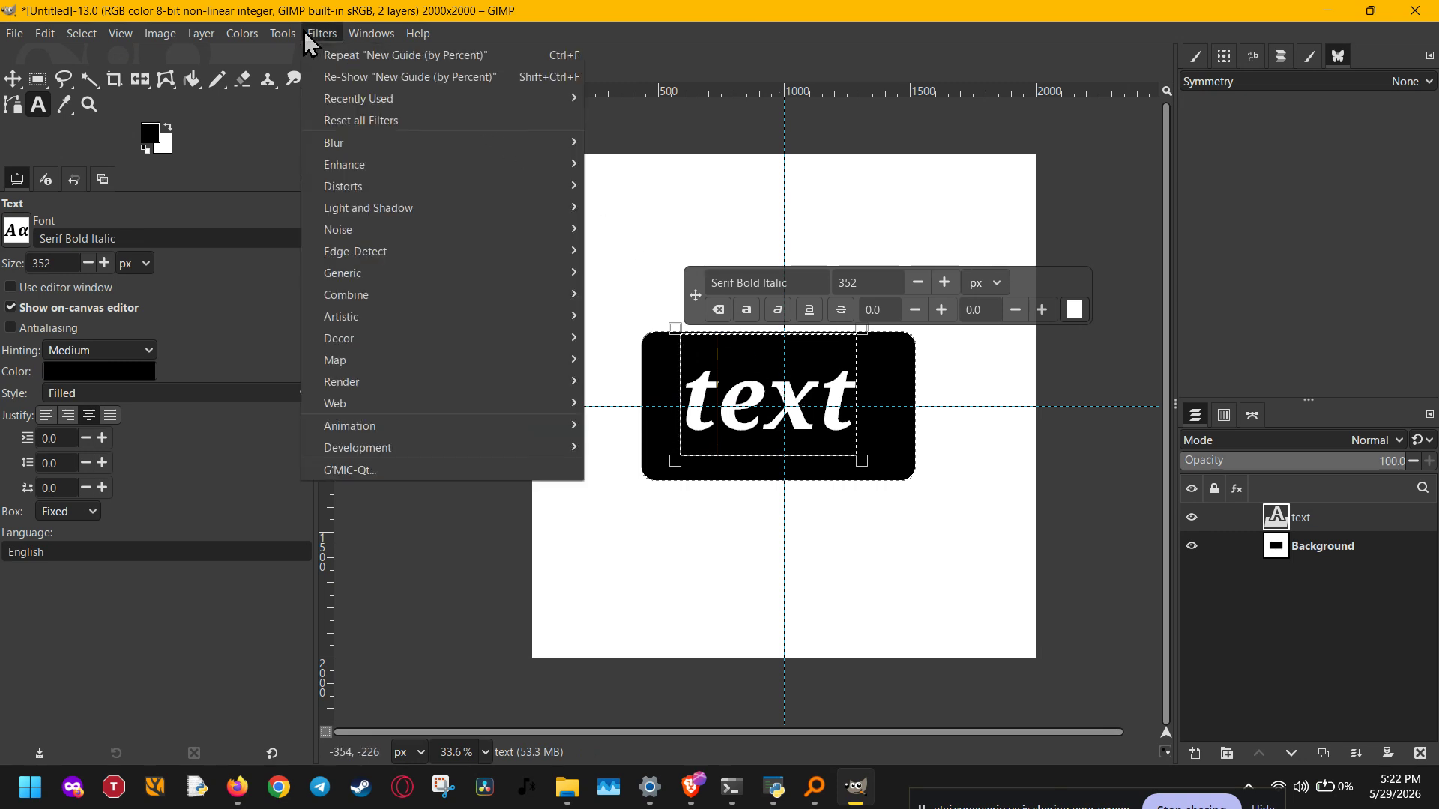
{"action": "mouse_move", "coordinate": [392, 145]}
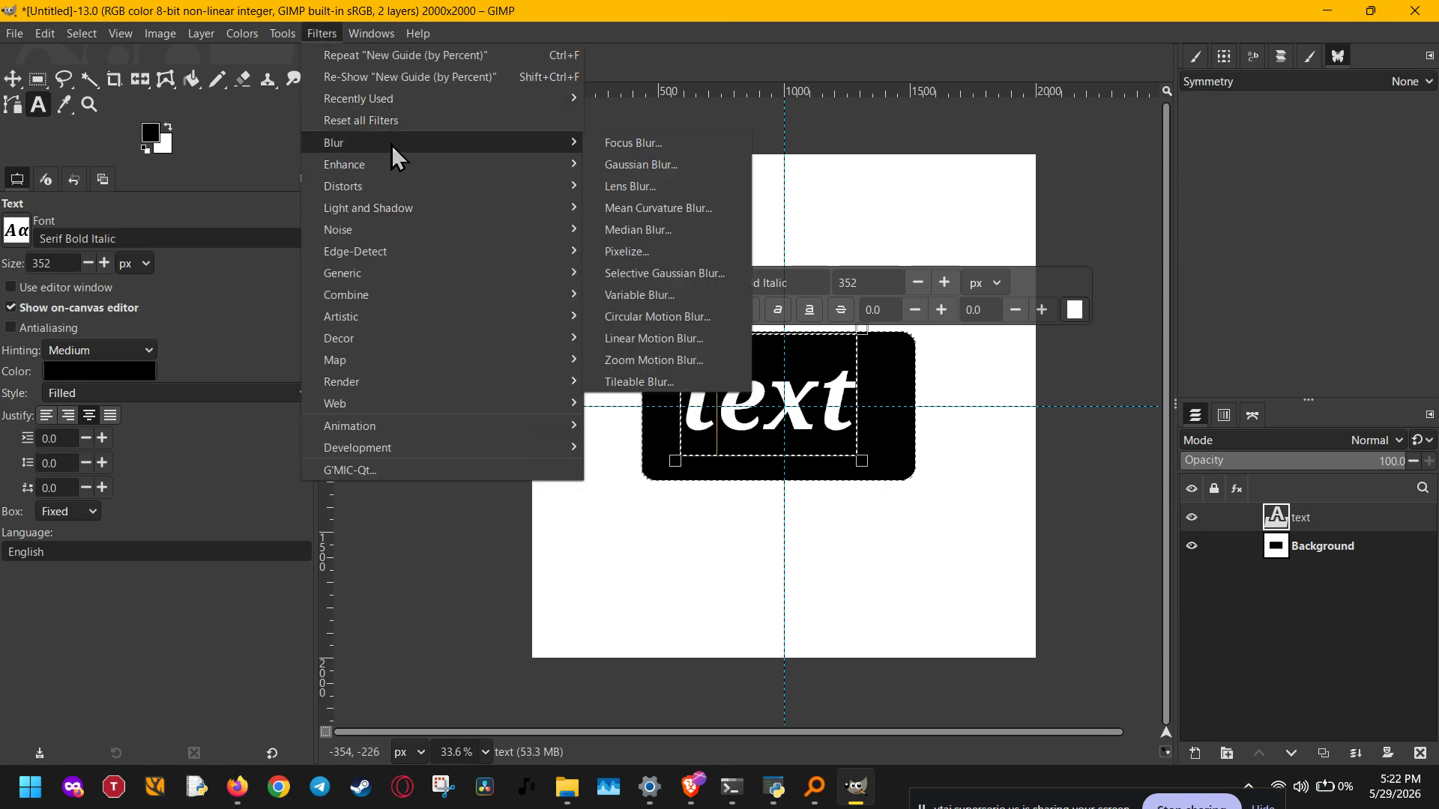
{"action": "mouse_move", "coordinate": [402, 212]}
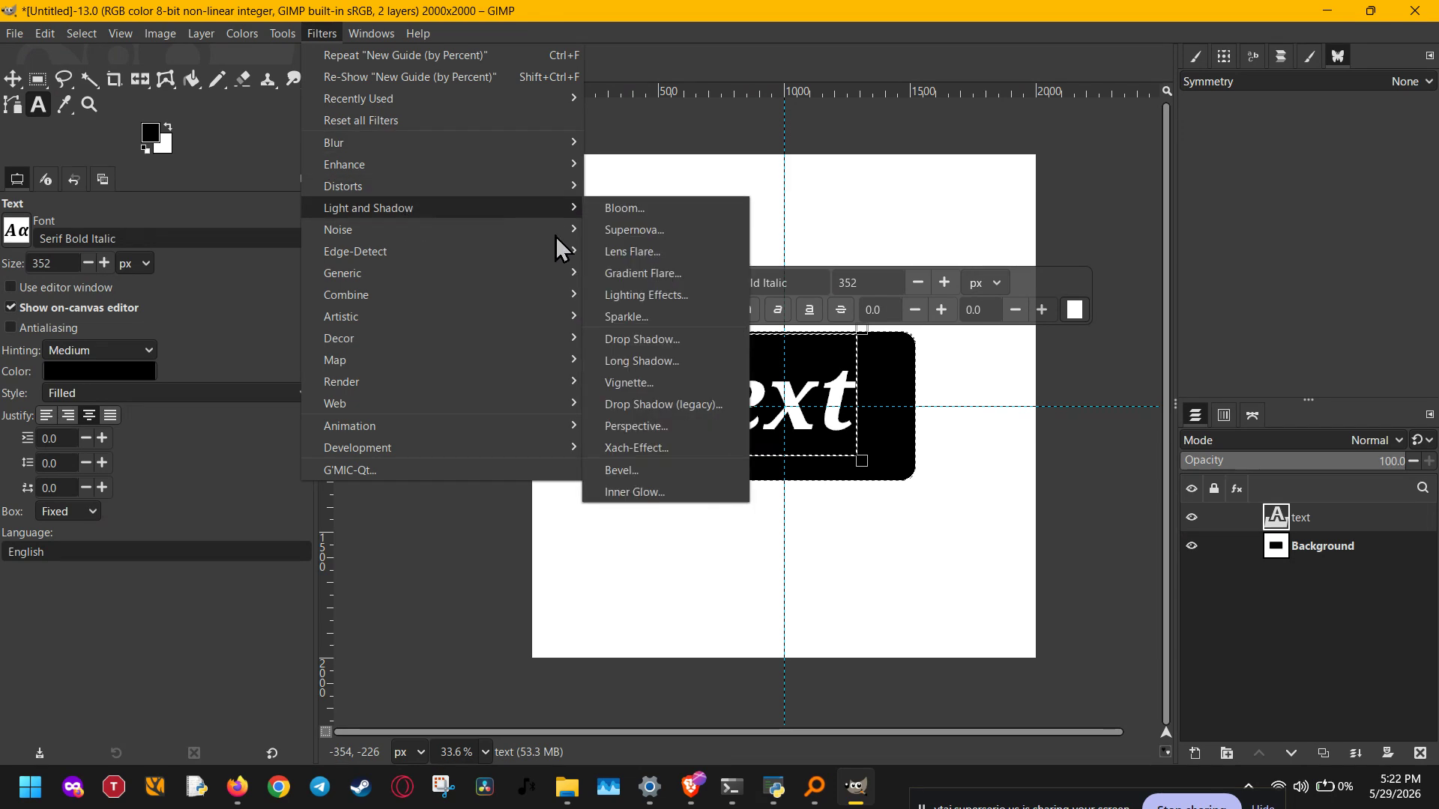
{"action": "left_click", "coordinate": [645, 362]}
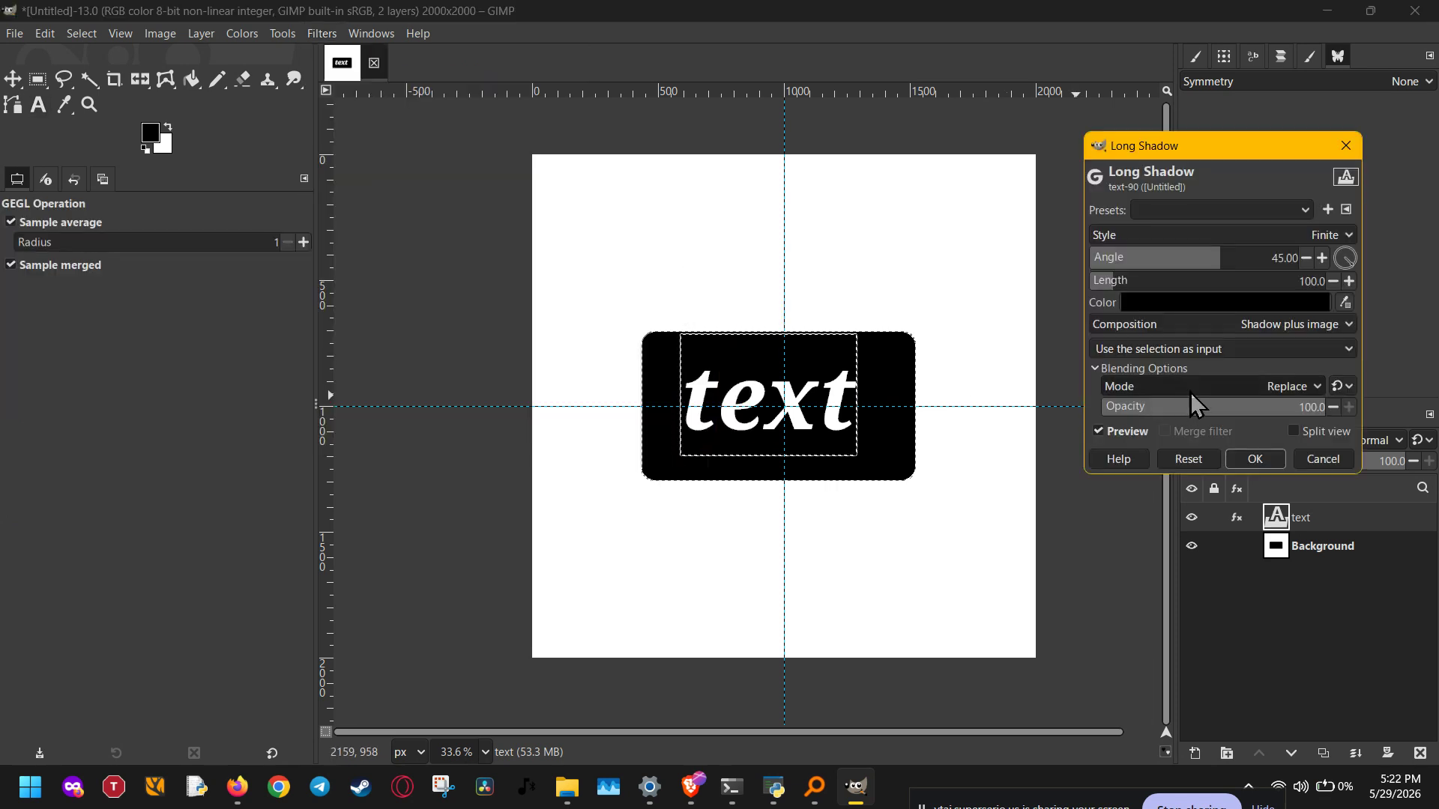
{"action": "left_click", "coordinate": [1282, 301]}
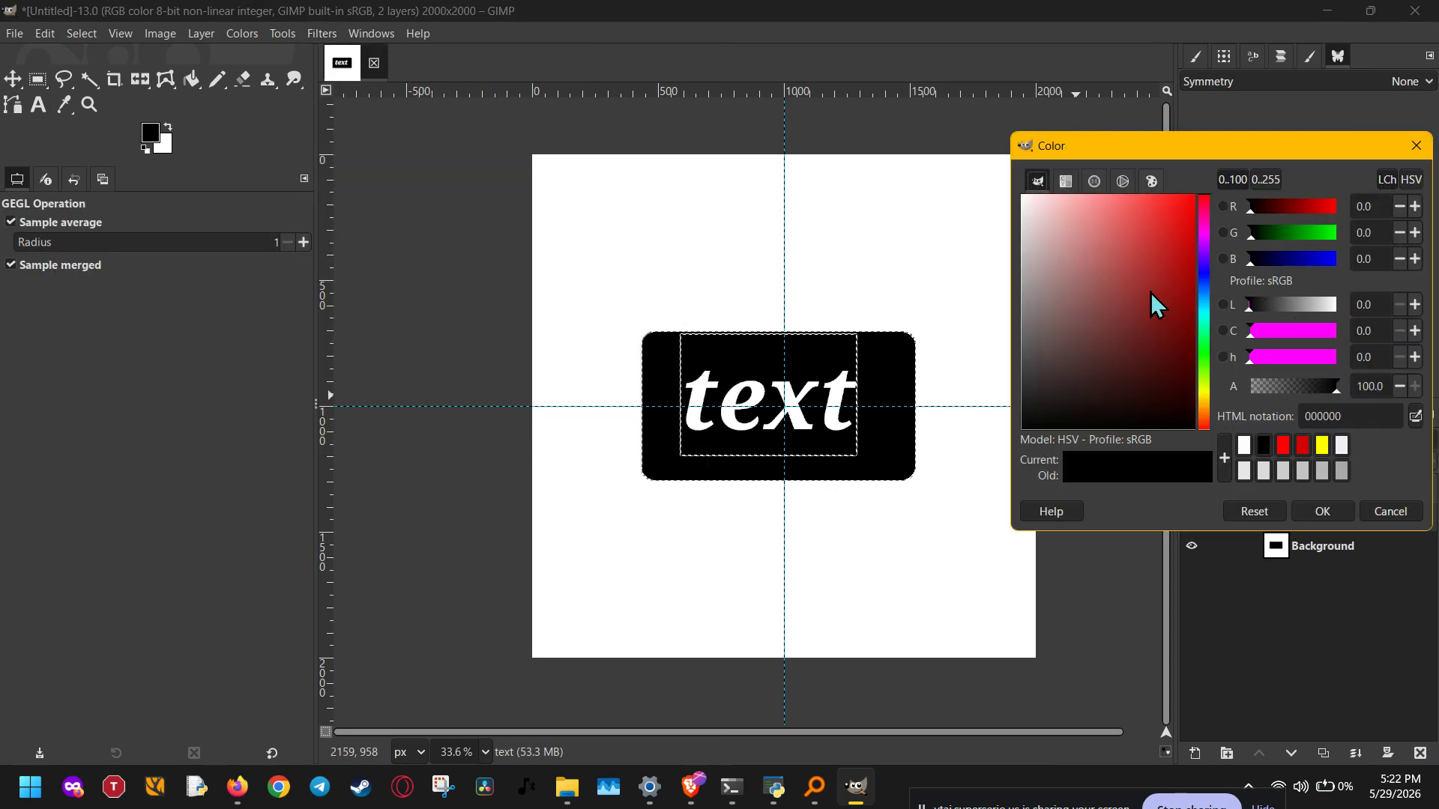
{"action": "left_click", "coordinate": [1022, 313]}
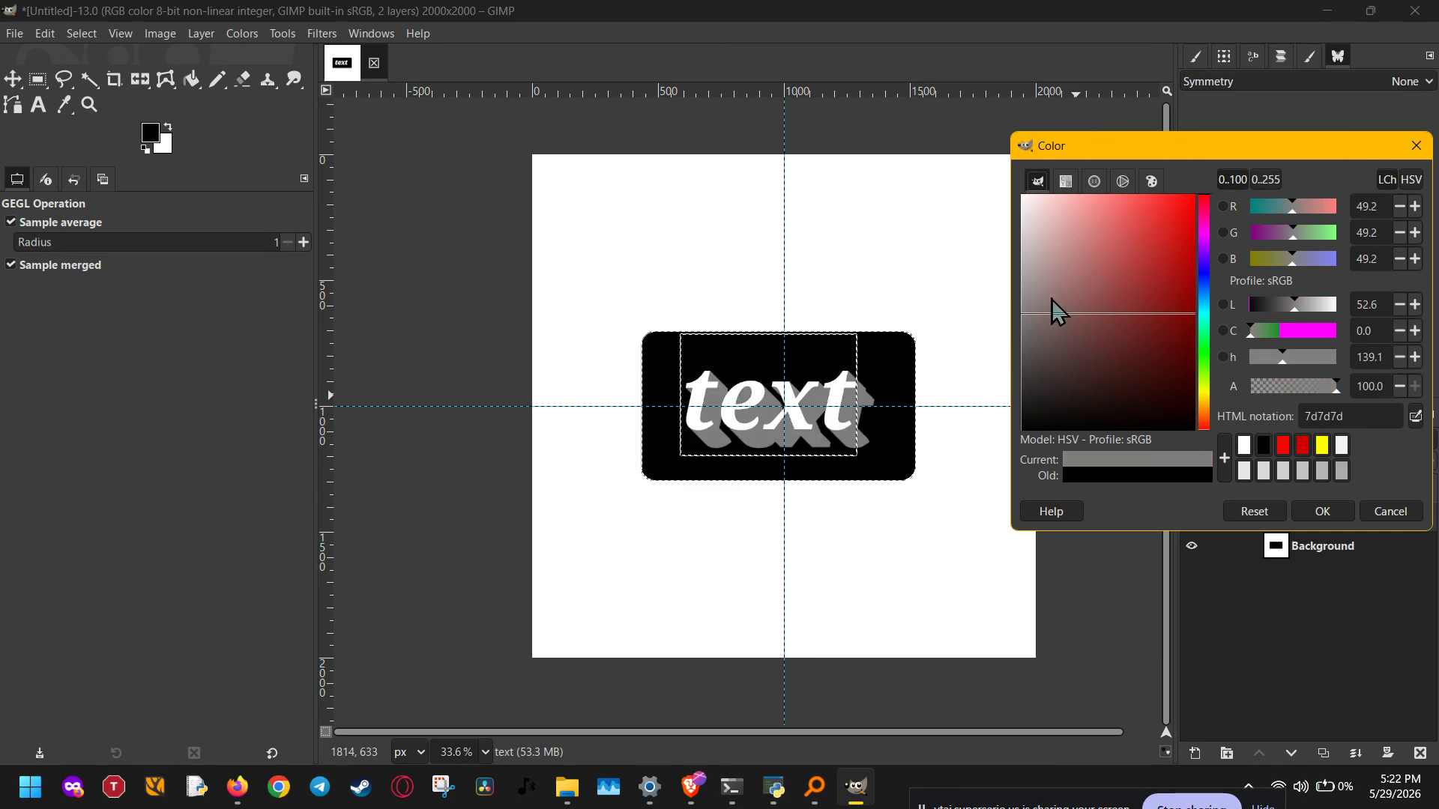
{"action": "left_click_drag", "start_coordinate": [1051, 299], "coordinate": [993, 271]}
{"action": "left_click", "coordinate": [1320, 515]}
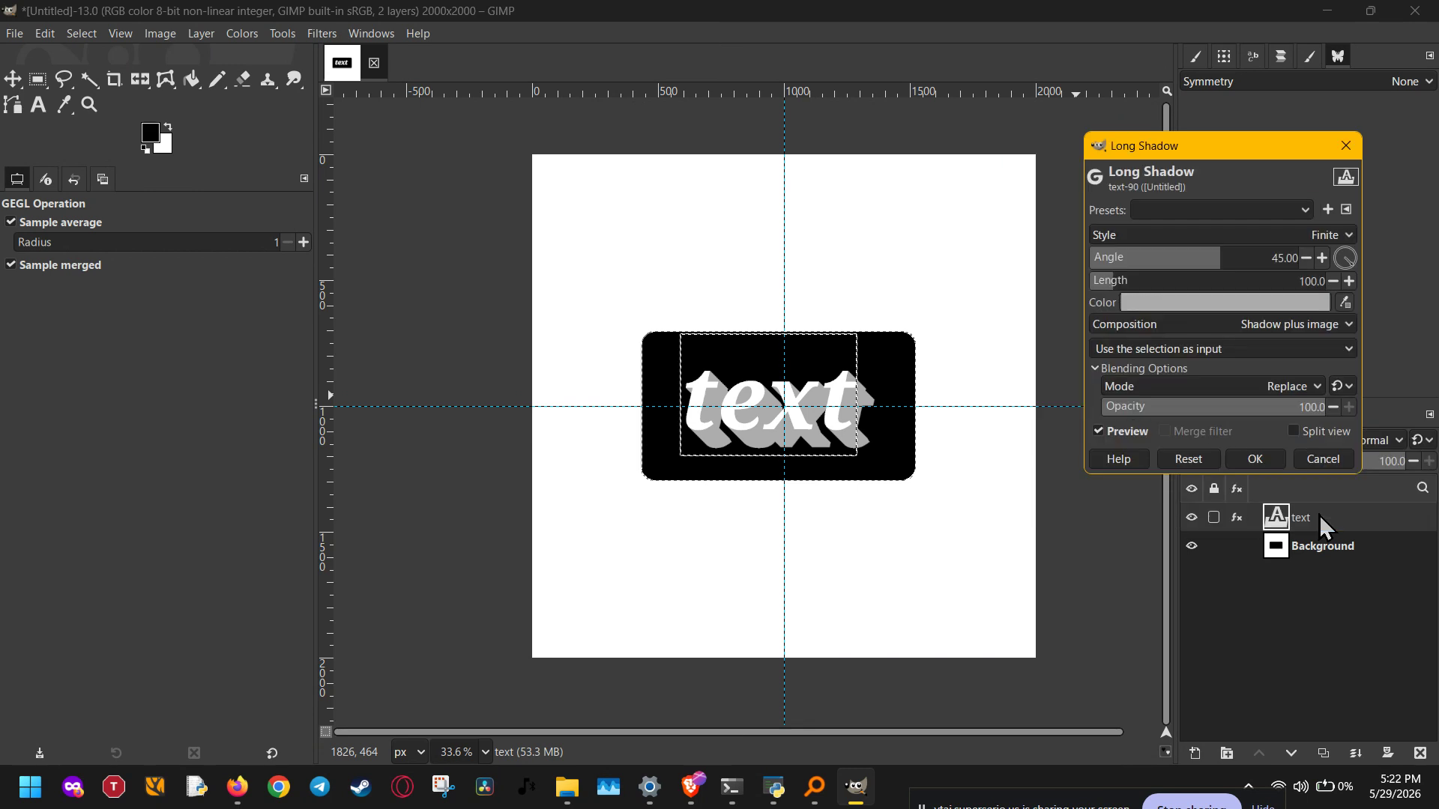
{"action": "left_click", "coordinate": [1250, 459]}
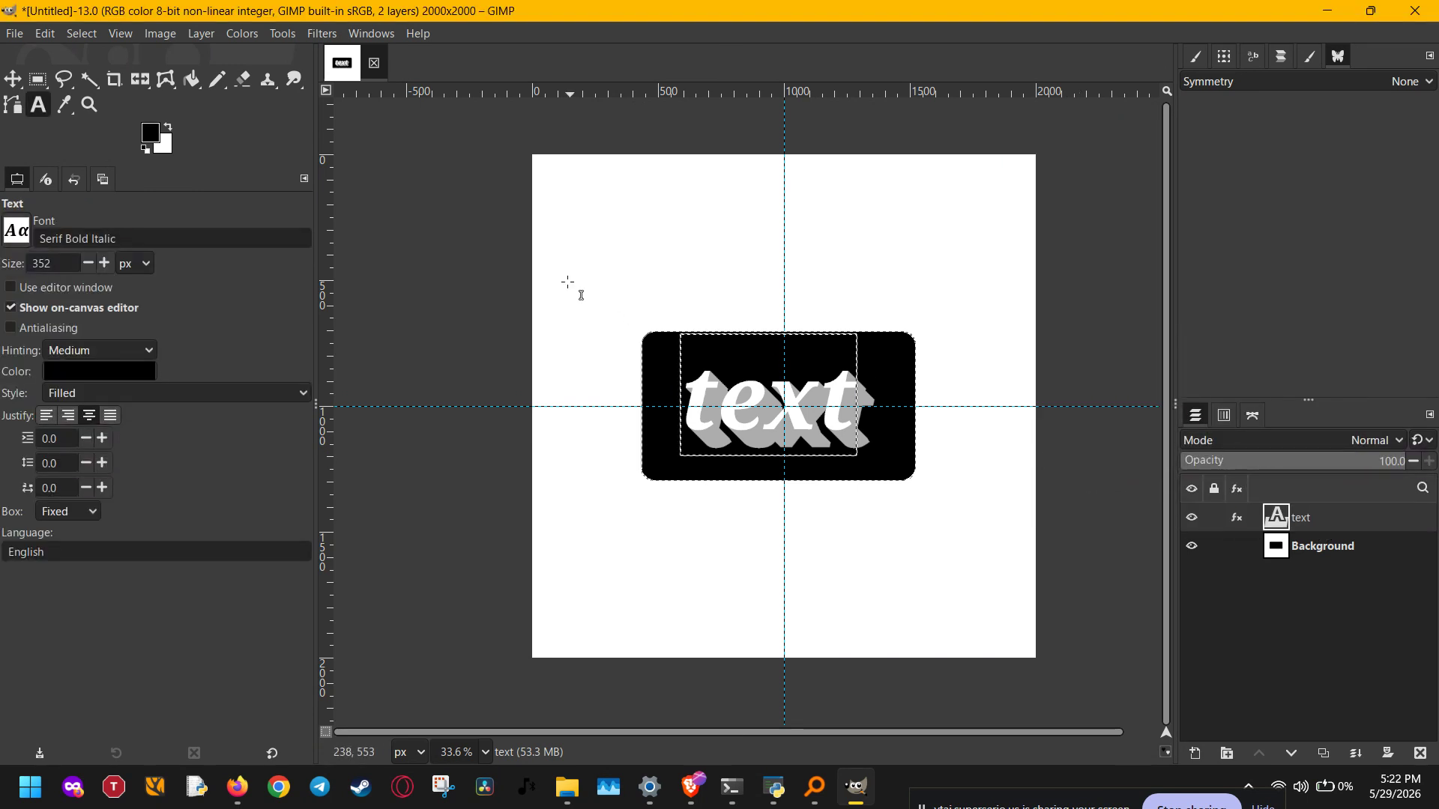
{"action": "left_click", "coordinate": [17, 34]}
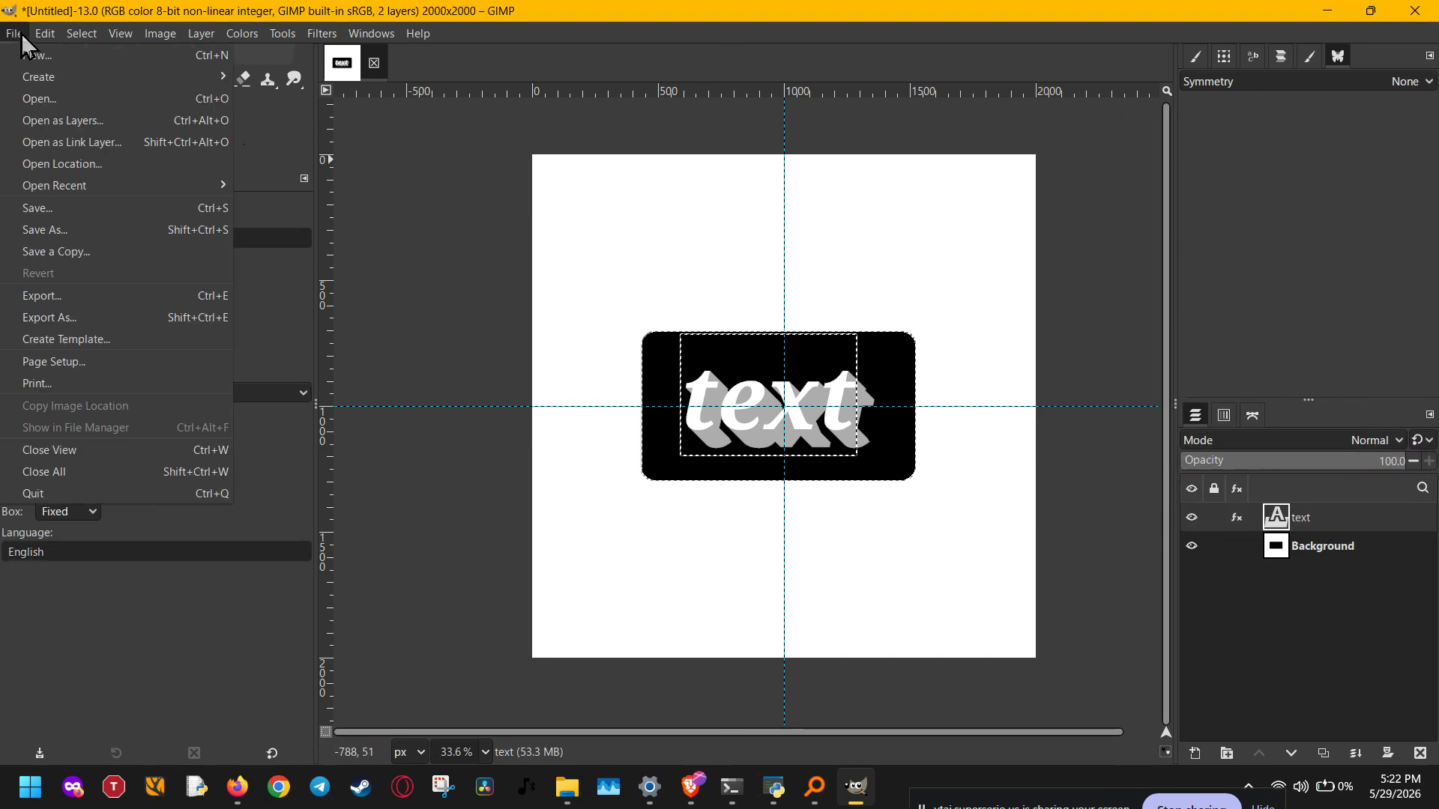
Step: Cancel Save As and open Export As with Untitled.png in the Documents folder
{"action": "left_click", "coordinate": [65, 230]}
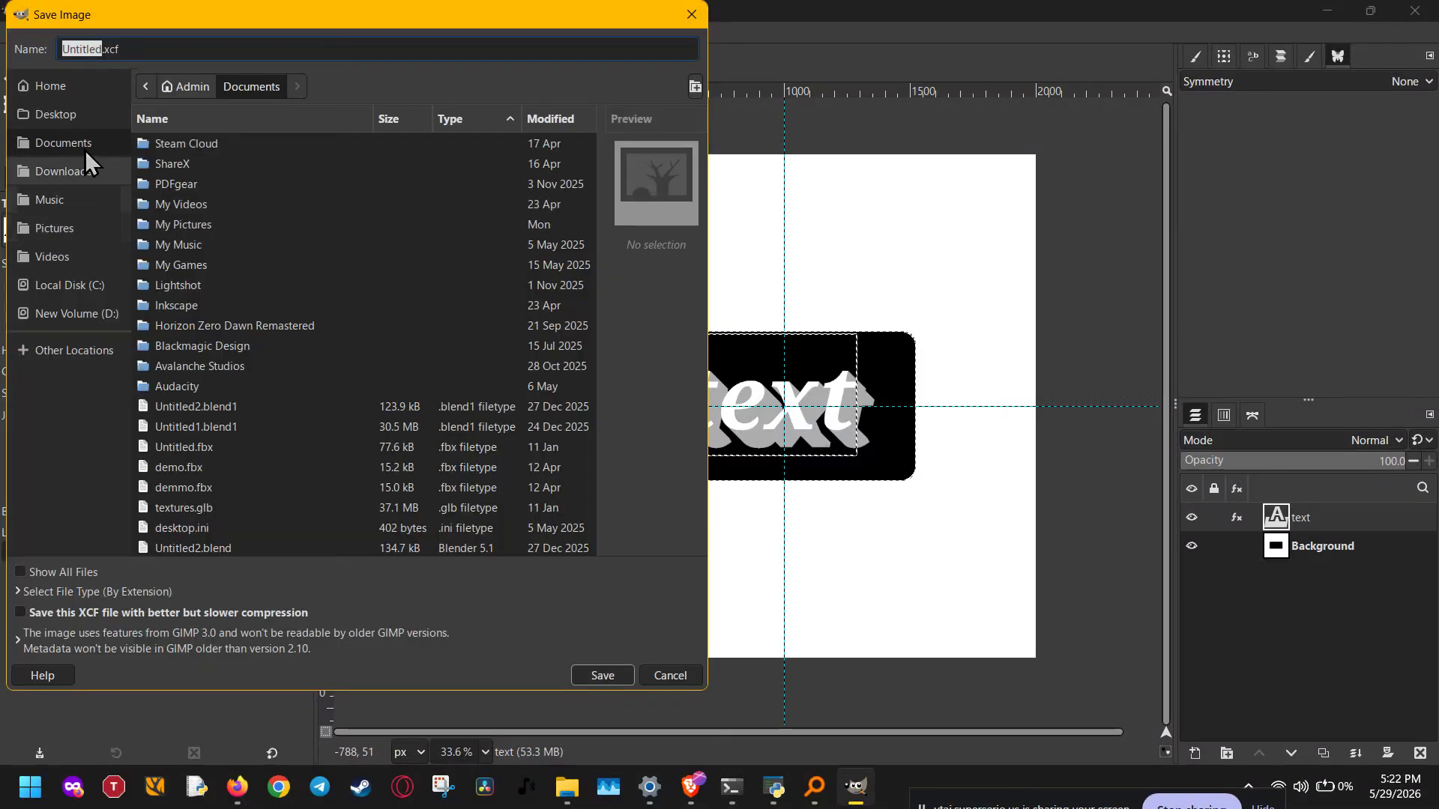
{"action": "left_click", "coordinate": [119, 48]}
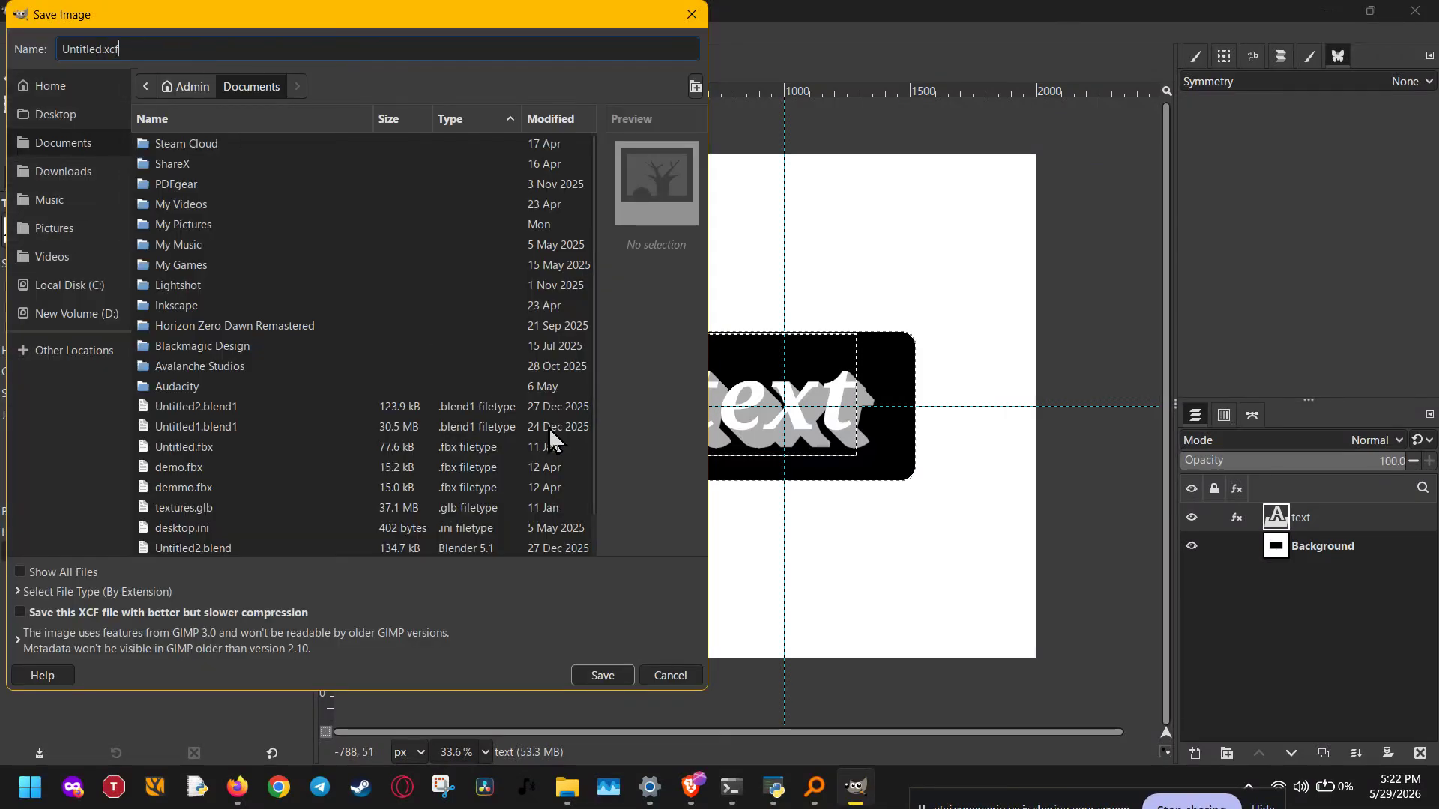
{"action": "key", "text": "Escape"}
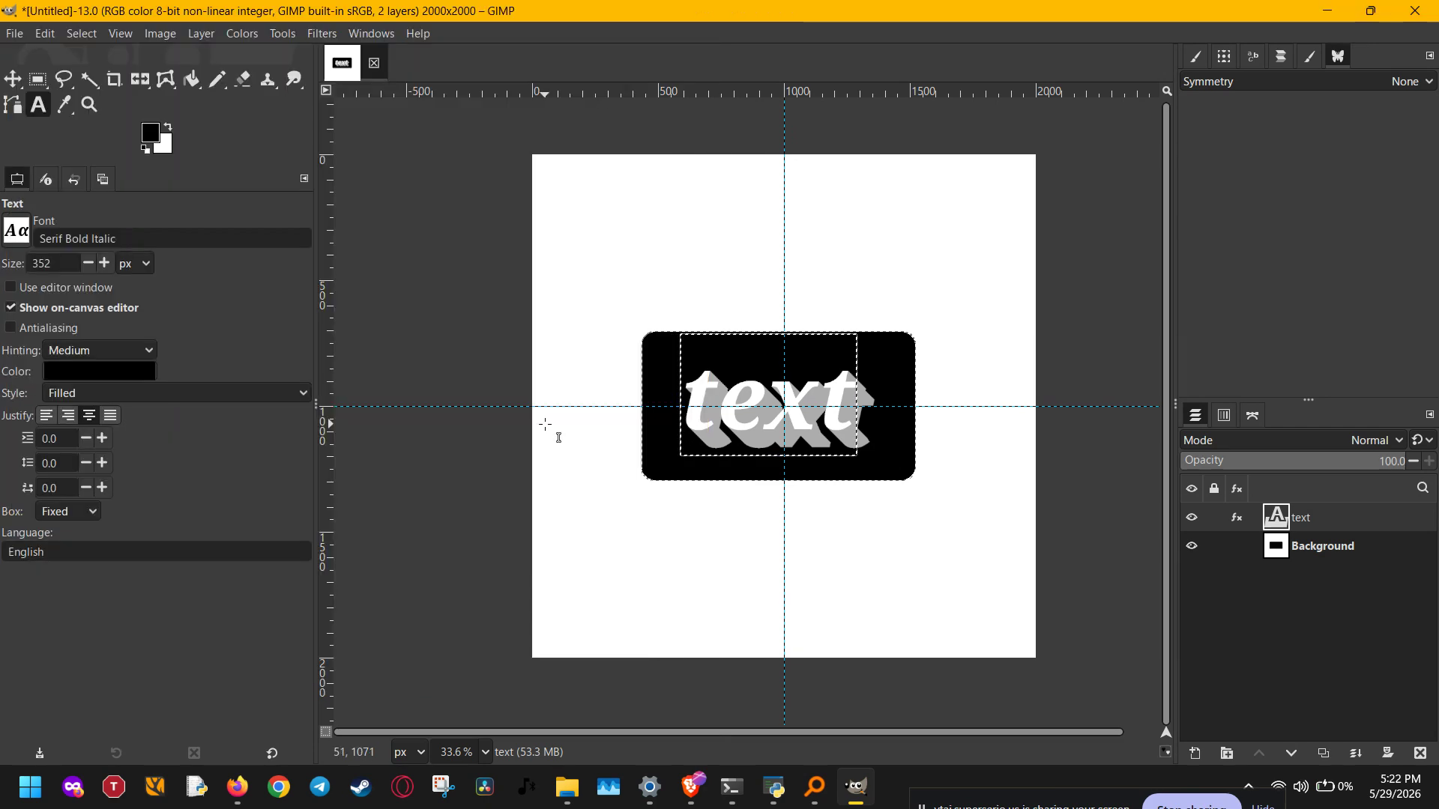
{"action": "key", "text": "ctrl+shift+e"}
Step: Rename the export file from 'Untitled' to 'logo' and export it as logo.png
{"action": "left_click", "coordinate": [407, 116]}
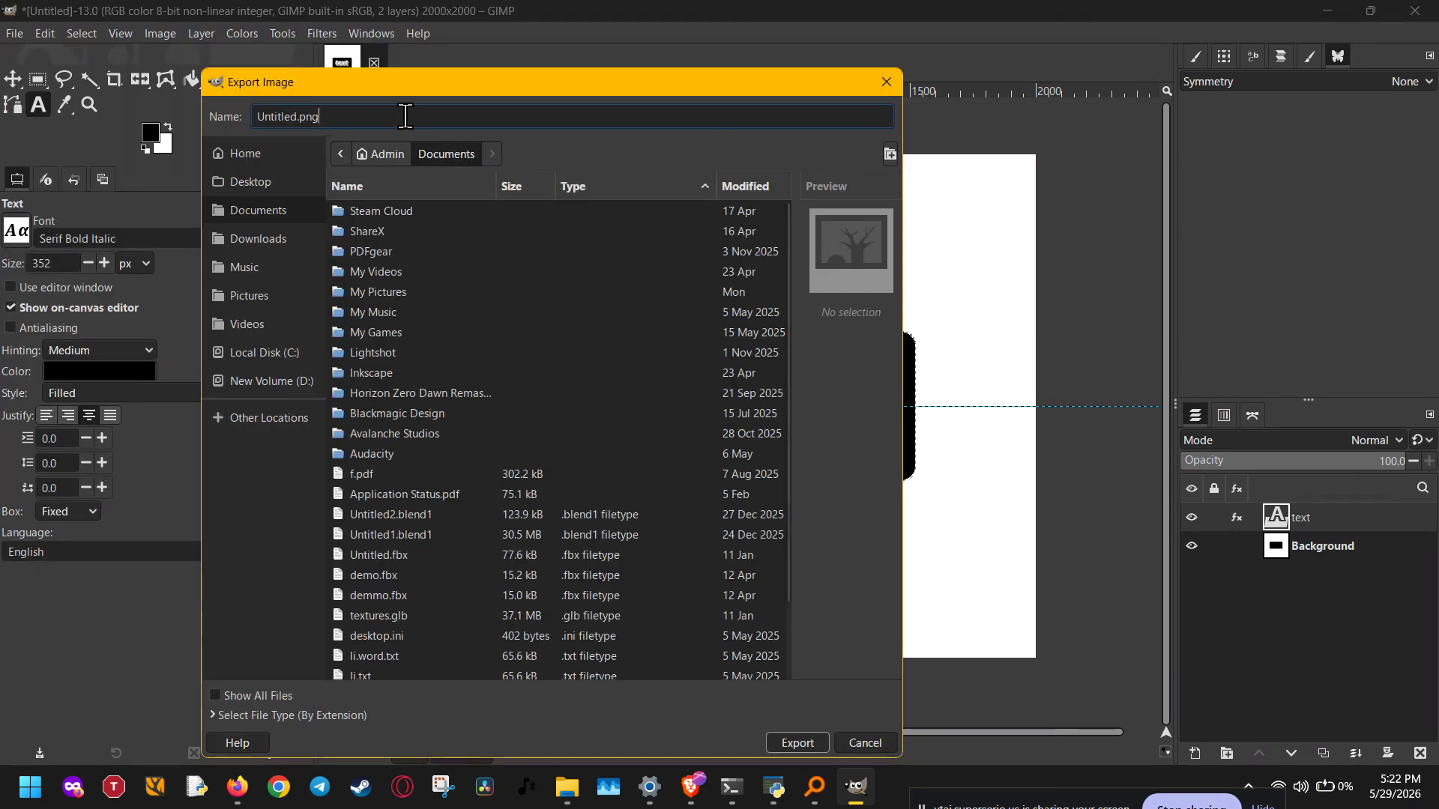
{"action": "left_click_drag", "start_coordinate": [299, 118], "coordinate": [225, 114]}
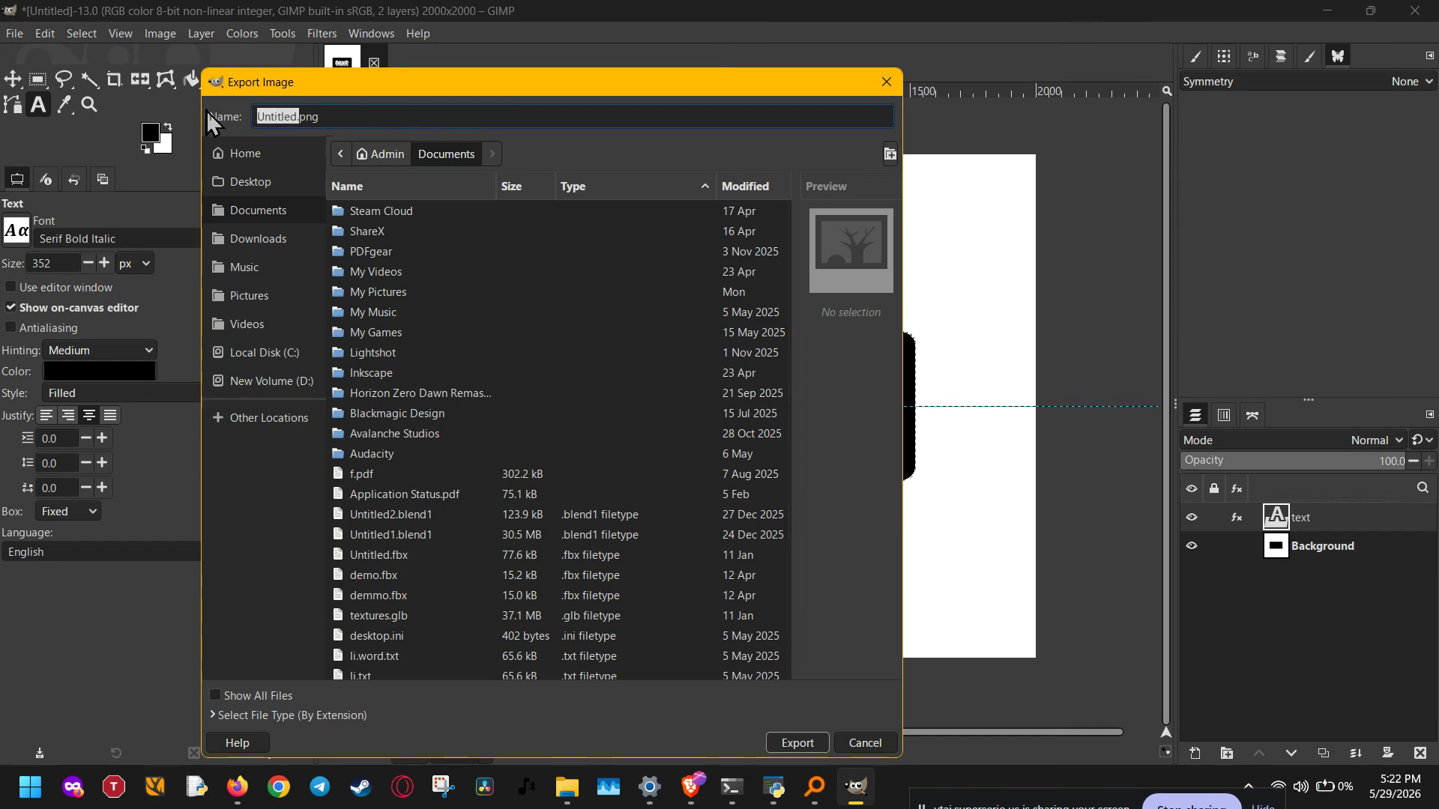
{"action": "key", "text": "BackSpace"}
{"action": "type", "text": "logo"}
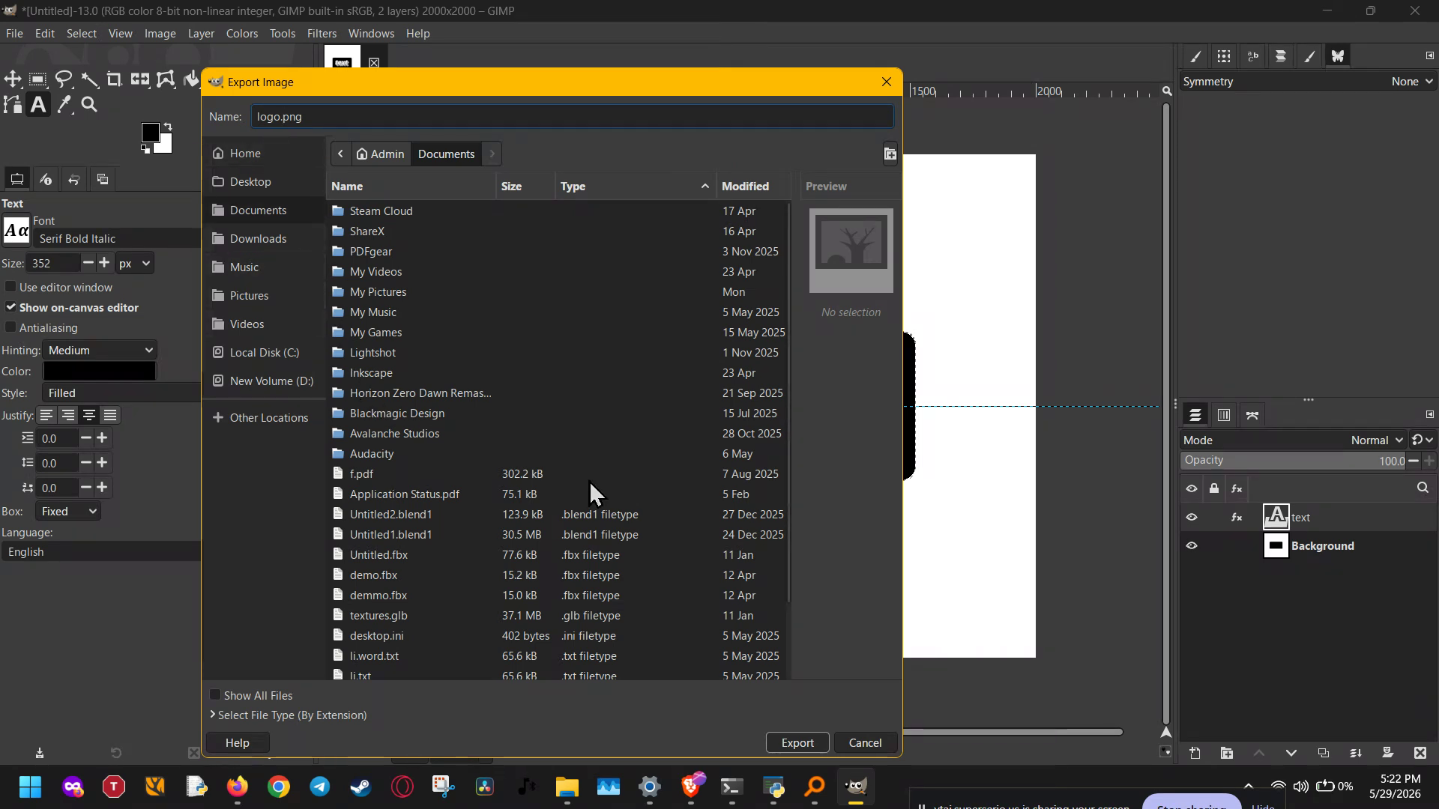
{"action": "left_click", "coordinate": [801, 744]}
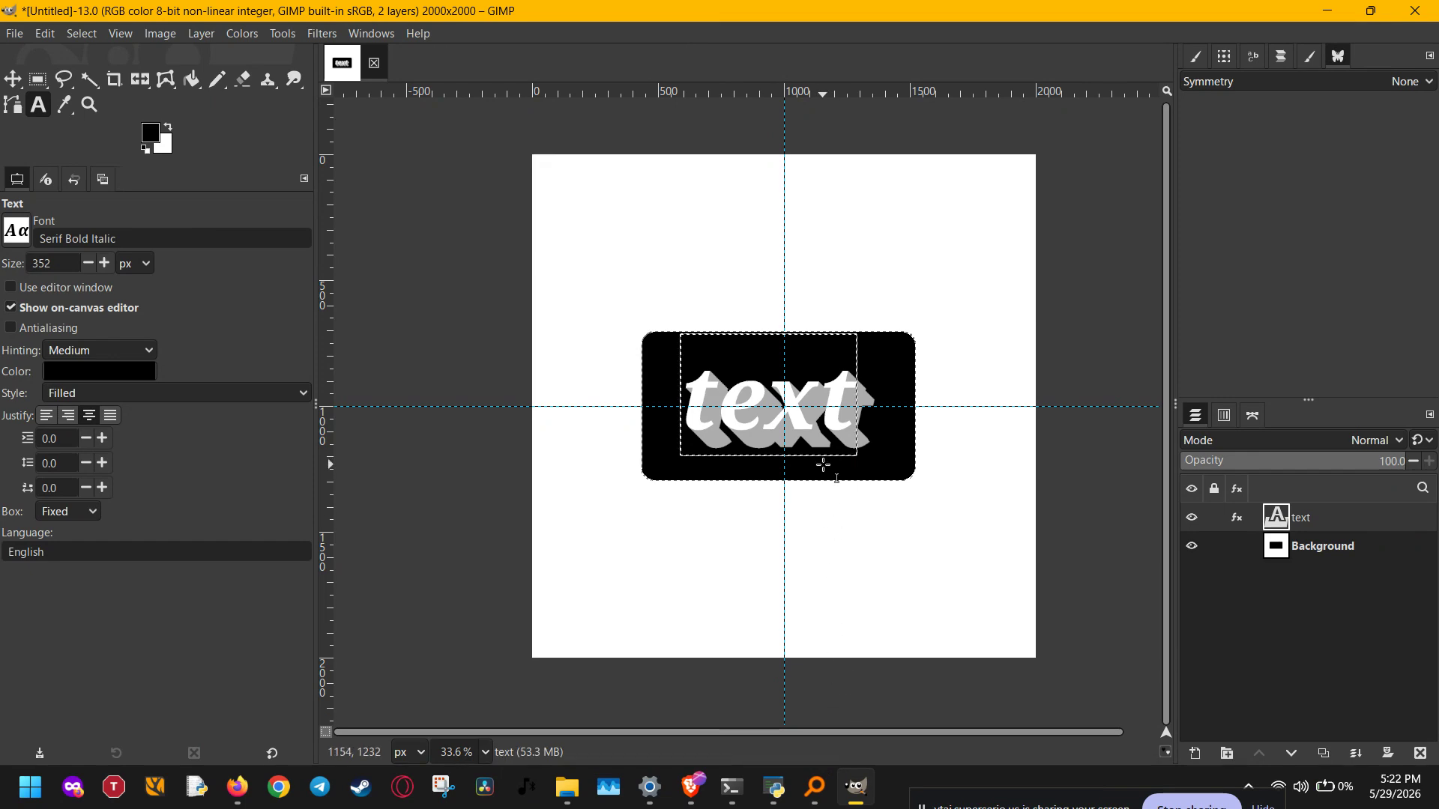
{"action": "scroll", "coordinate": [826, 465], "scroll_direction": "up", "scroll_amount": 2}
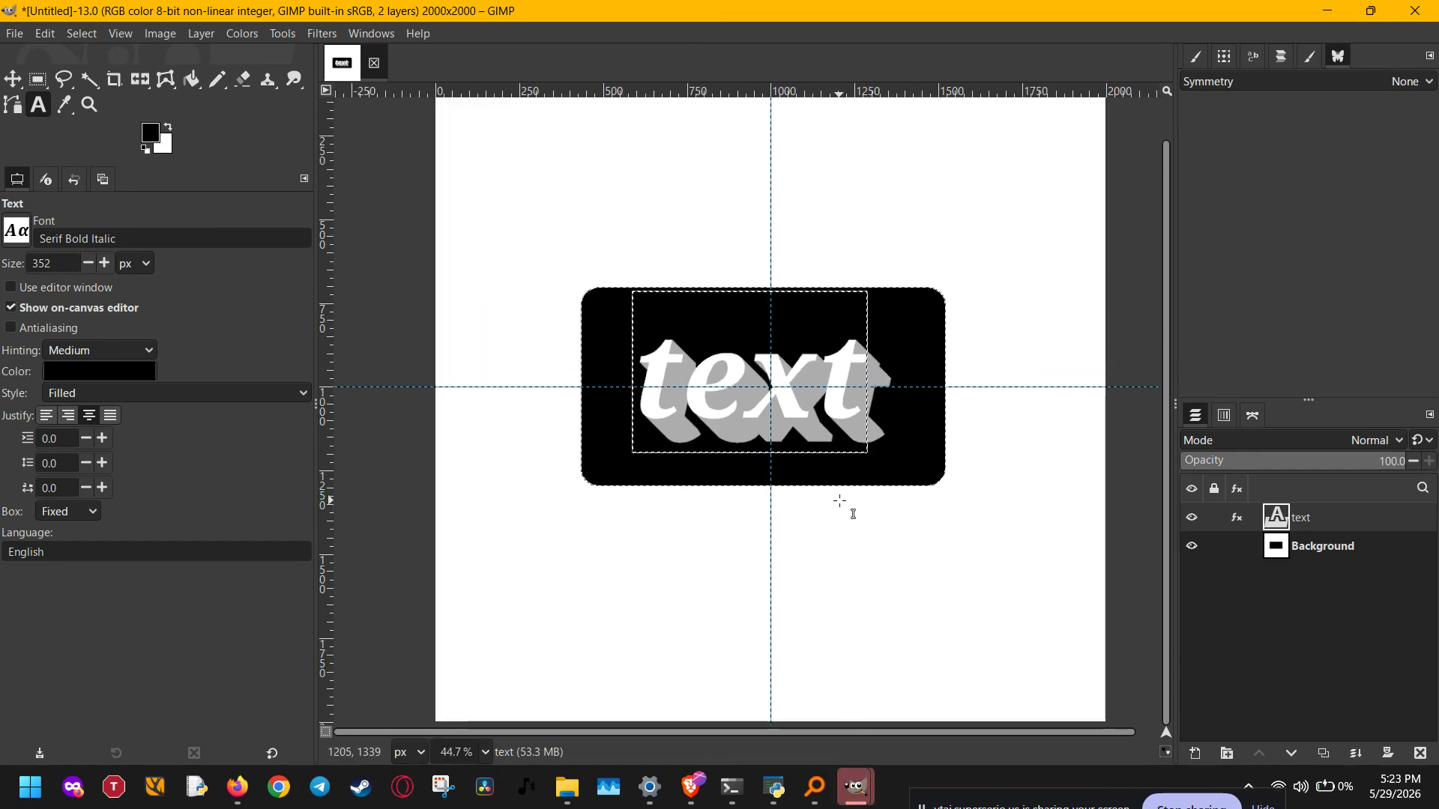